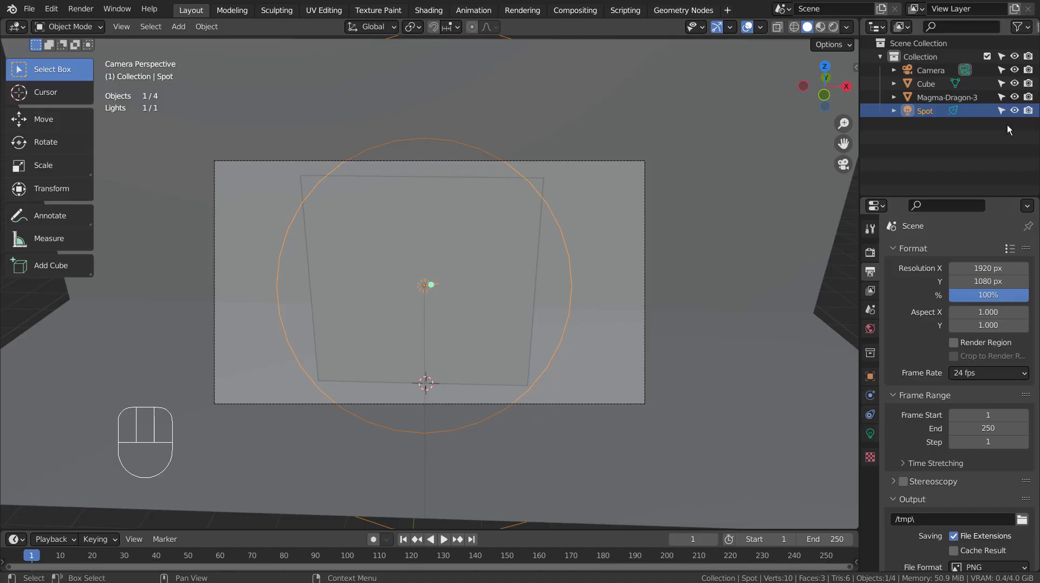
- Preview the shading modes, then select the Cube, Magma-Dragon-3 and Spot and hide them
{"action": "left_click", "coordinate": [833, 27]}
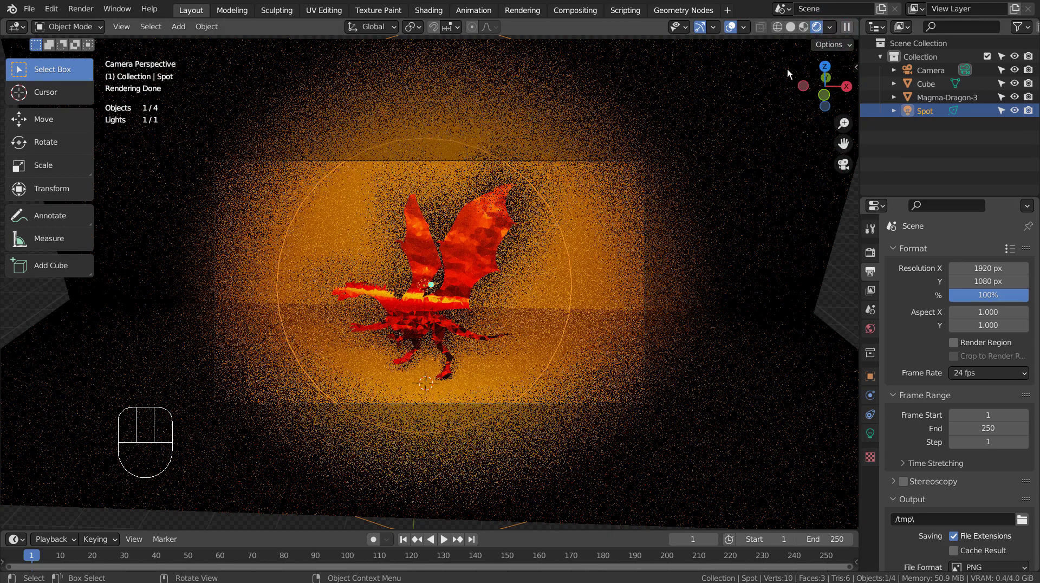
{"action": "left_click", "coordinate": [803, 28]}
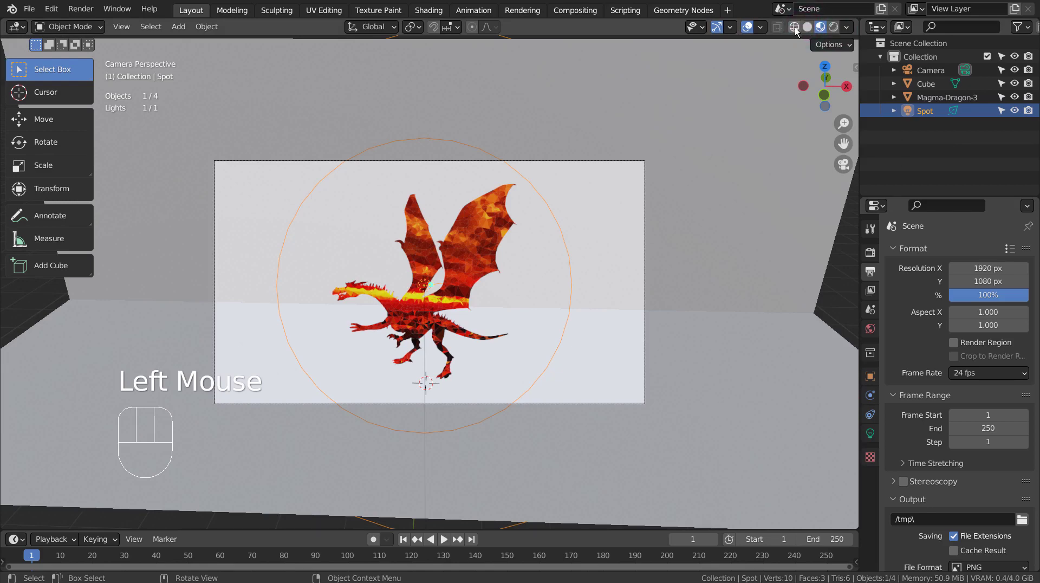
{"action": "left_click", "coordinate": [807, 29]}
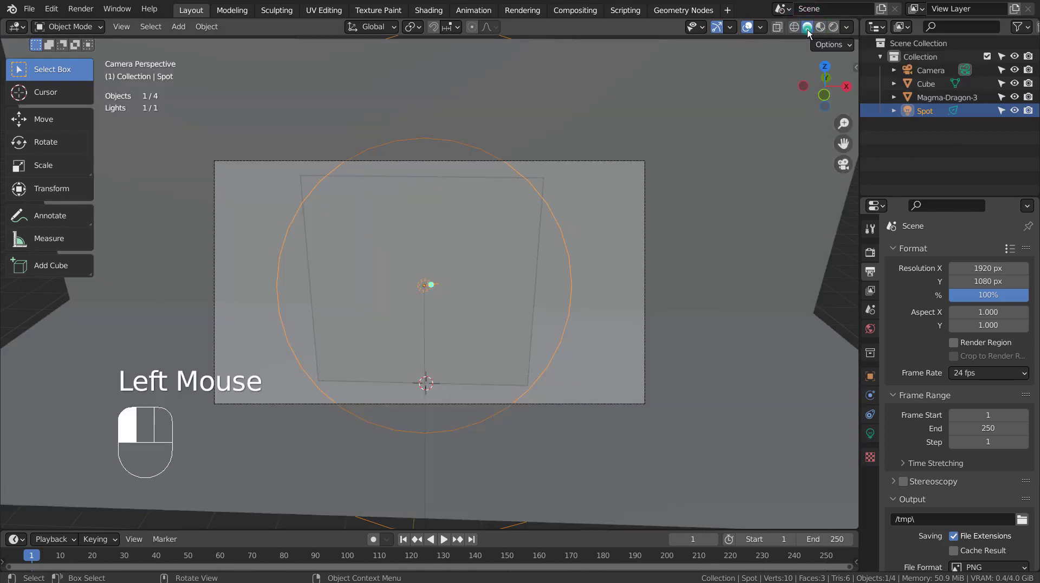
{"action": "middle_click_drag", "start_coordinate": [649, 402], "coordinate": [547, 387]}
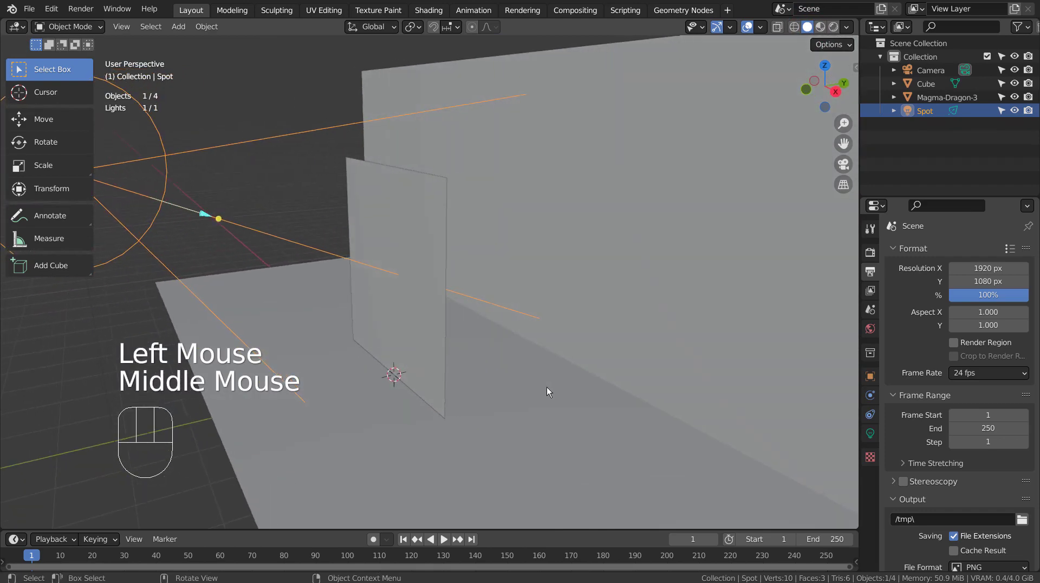
{"action": "left_click", "coordinate": [406, 268]}
{"action": "middle_click_drag", "start_coordinate": [441, 353], "coordinate": [663, 433]}
{"action": "left_click", "coordinate": [594, 417]}
{"action": "scroll", "coordinate": [594, 417], "scroll_direction": "down", "scroll_amount": 3}
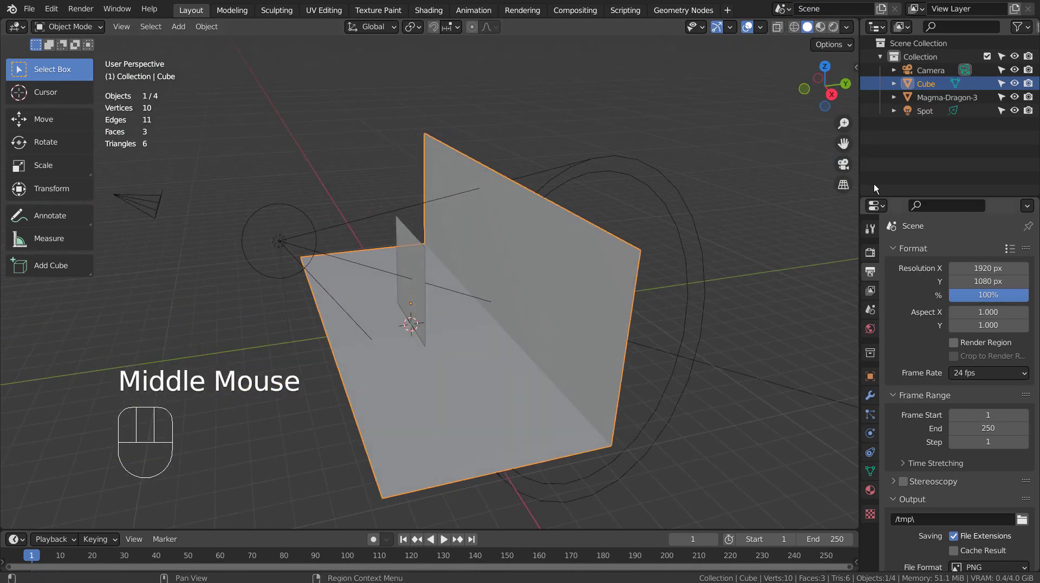
{"action": "left_click", "coordinate": [916, 113], "text": "shift"}
{"action": "key", "text": "h"}
- Add a new mesh cube and scale it along X into a long bar
{"action": "key", "text": "shift+a"}
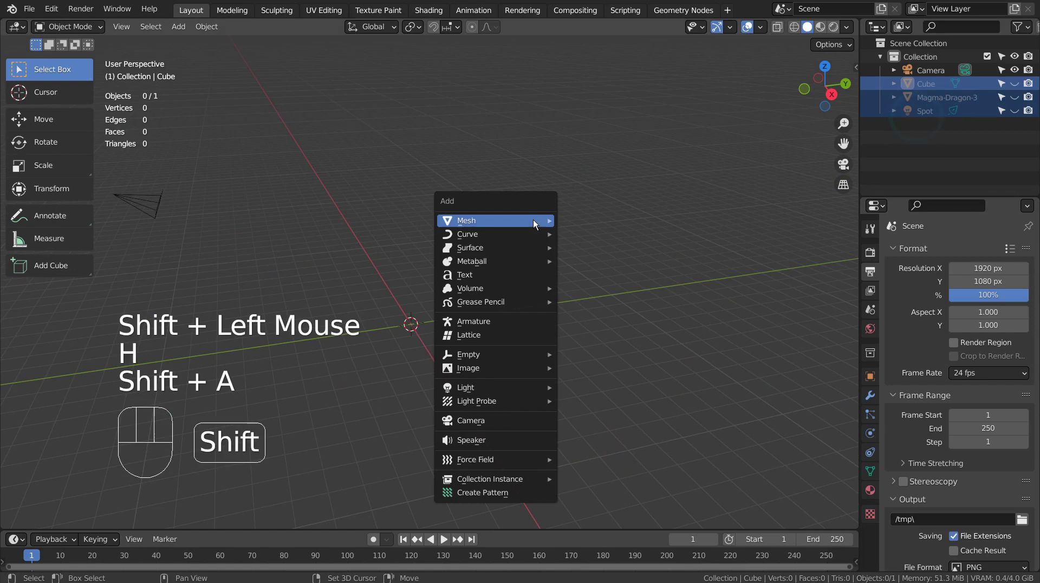
{"action": "mouse_move", "coordinate": [453, 216]}
{"action": "left_click", "coordinate": [581, 232]}
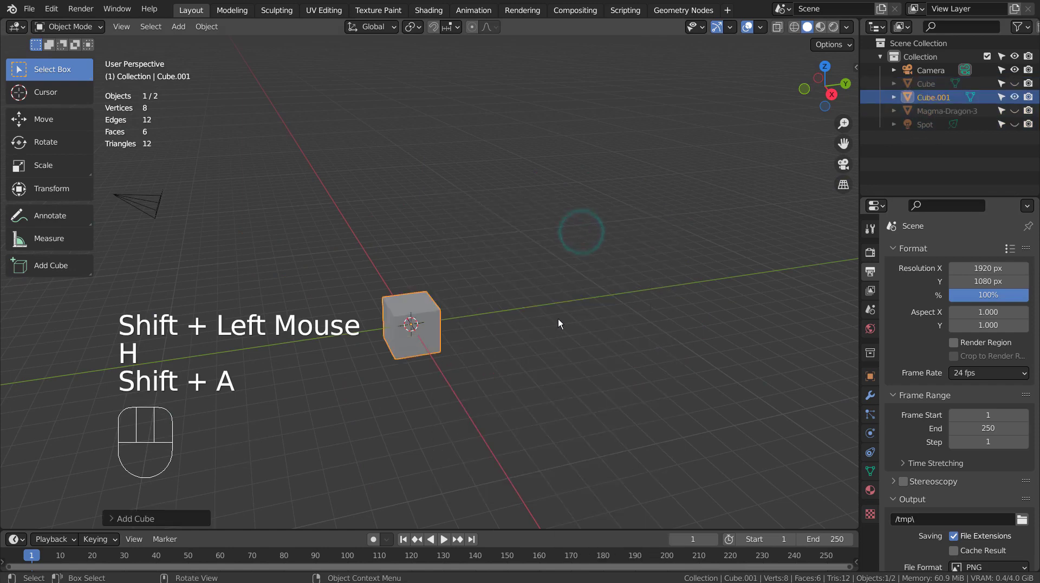
{"action": "middle_click_drag", "start_coordinate": [558, 324], "coordinate": [677, 325]}
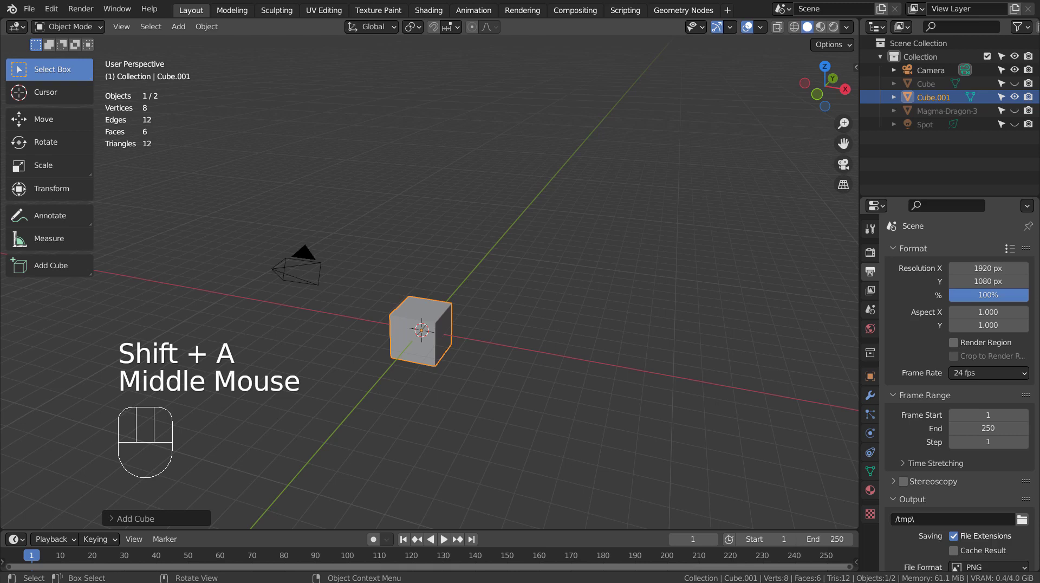
{"action": "key", "text": "s"}
{"action": "key", "text": "x"}
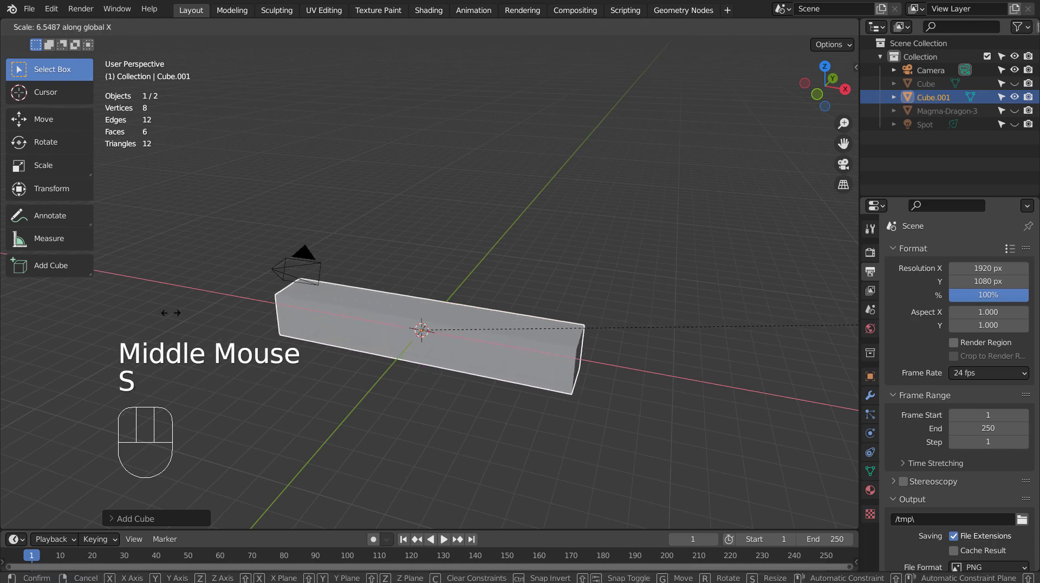
{"action": "left_click", "coordinate": [222, 294]}
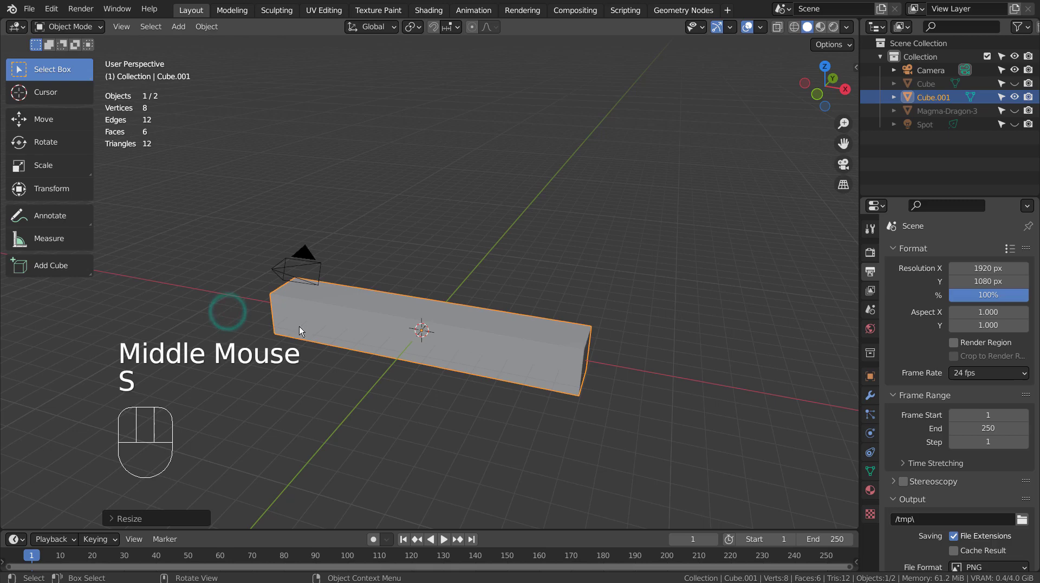
- In Edit Mode, select four faces of the bar in face mode and delete them
{"action": "key", "text": "Tab"}
{"action": "middle_click_drag", "start_coordinate": [299, 326], "coordinate": [508, 396]}
{"action": "key", "text": "3"}
{"action": "left_click", "coordinate": [509, 396]}
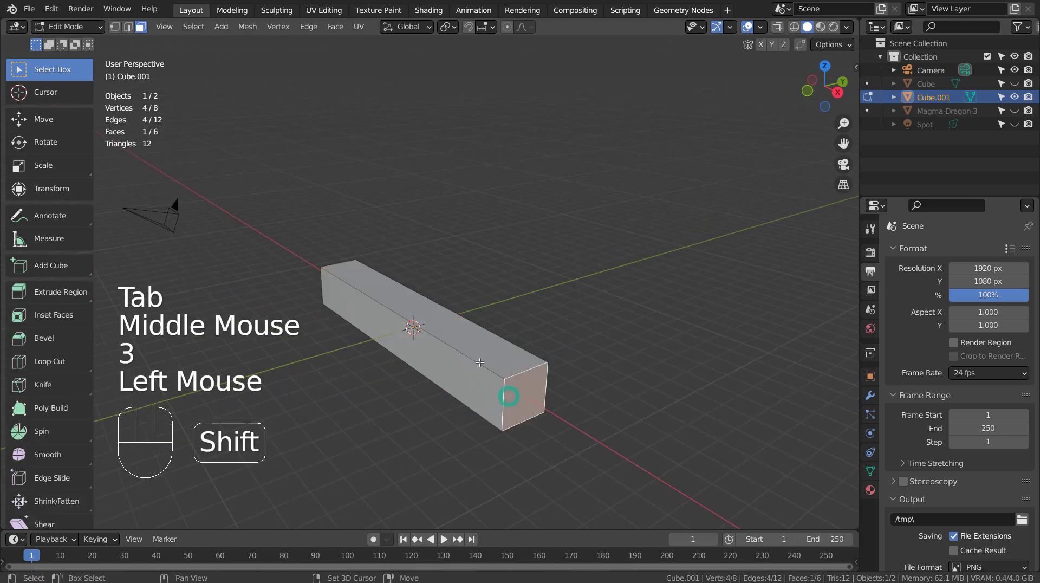
{"action": "left_click", "coordinate": [476, 379], "text": "shift"}
{"action": "left_click", "coordinate": [465, 364], "text": "shift"}
{"action": "middle_click_drag", "start_coordinate": [464, 370], "coordinate": [548, 348]}
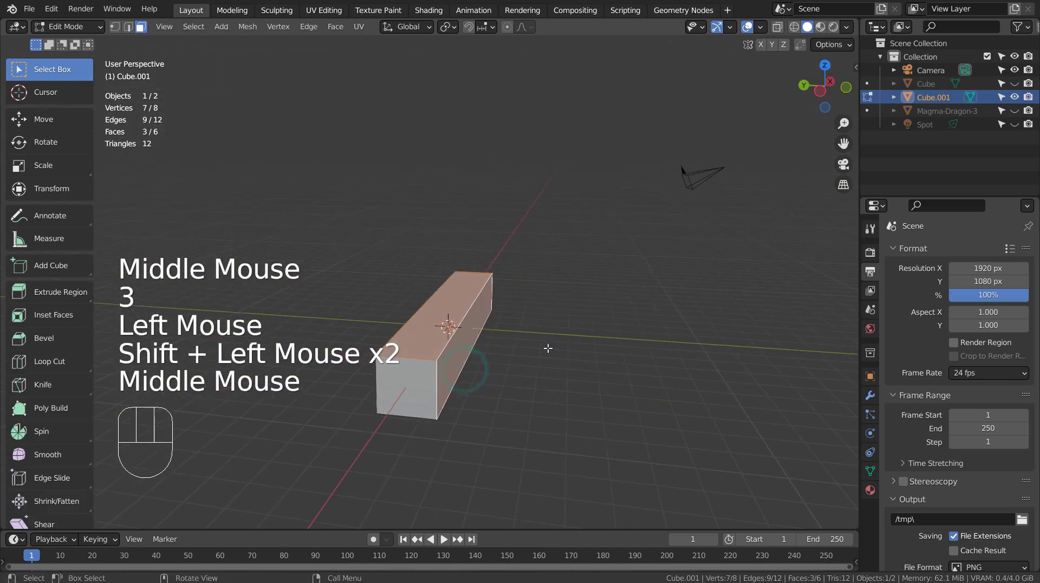
{"action": "left_click", "coordinate": [418, 378], "text": "shift"}
{"action": "middle_click_drag", "start_coordinate": [418, 378], "coordinate": [350, 389]}
{"action": "key", "text": "x"}
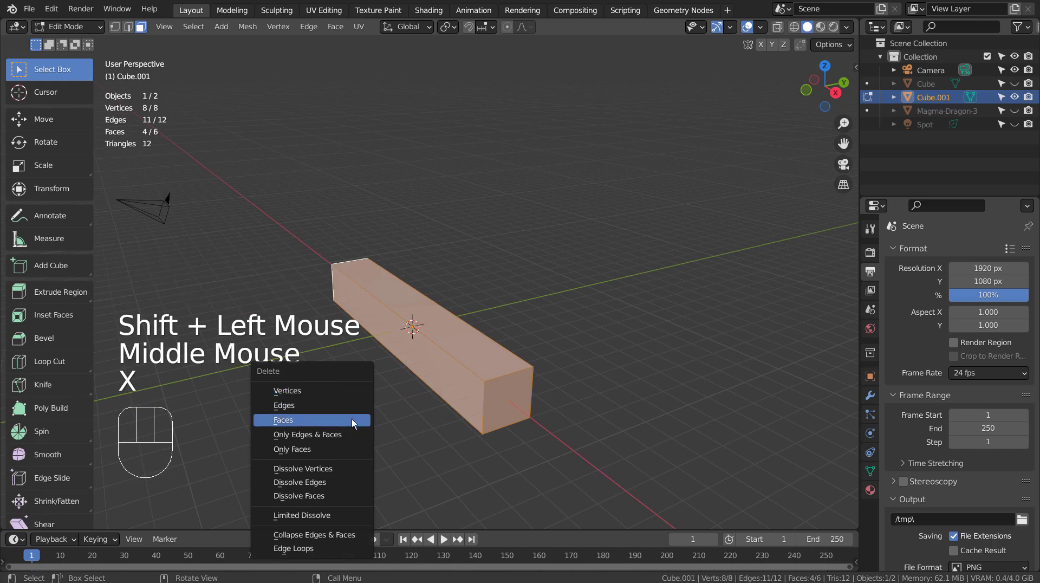
{"action": "left_click", "coordinate": [351, 420]}
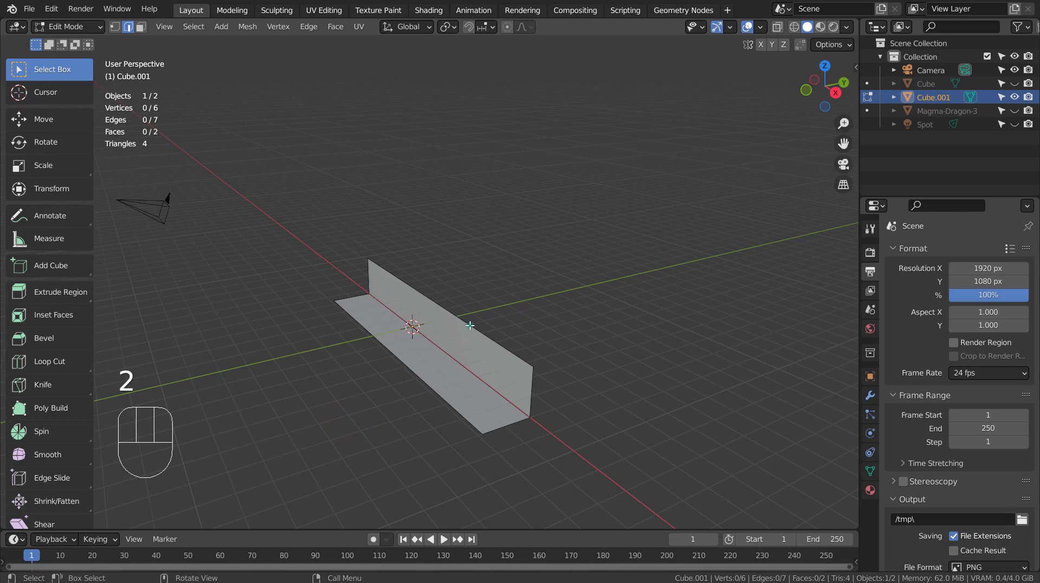
- Raise the wall's top edge along Z and slide the floor edge outward along Y
{"action": "left_click", "coordinate": [469, 325]}
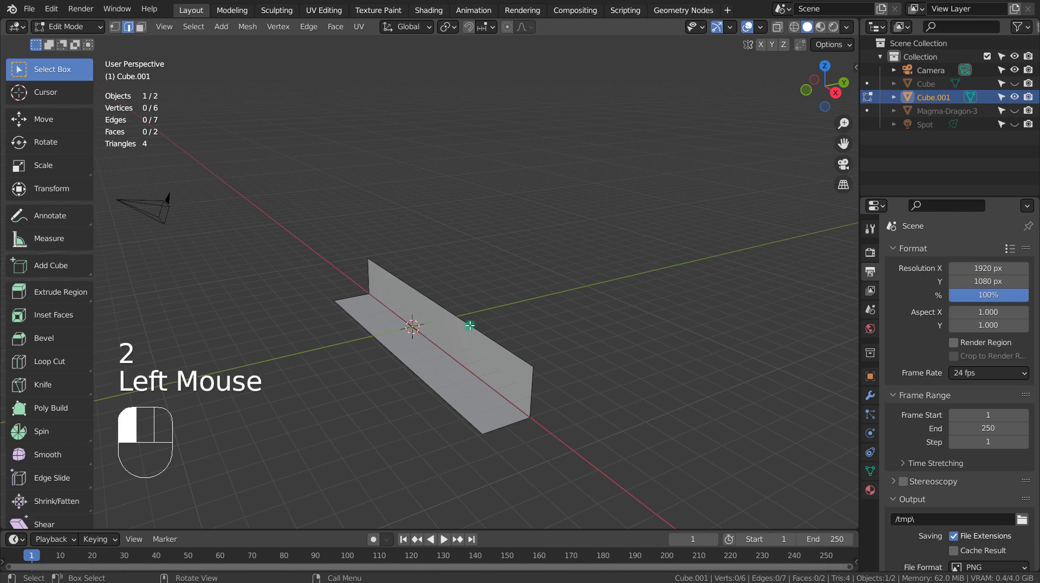
{"action": "key", "text": "g"}
{"action": "key", "text": "z"}
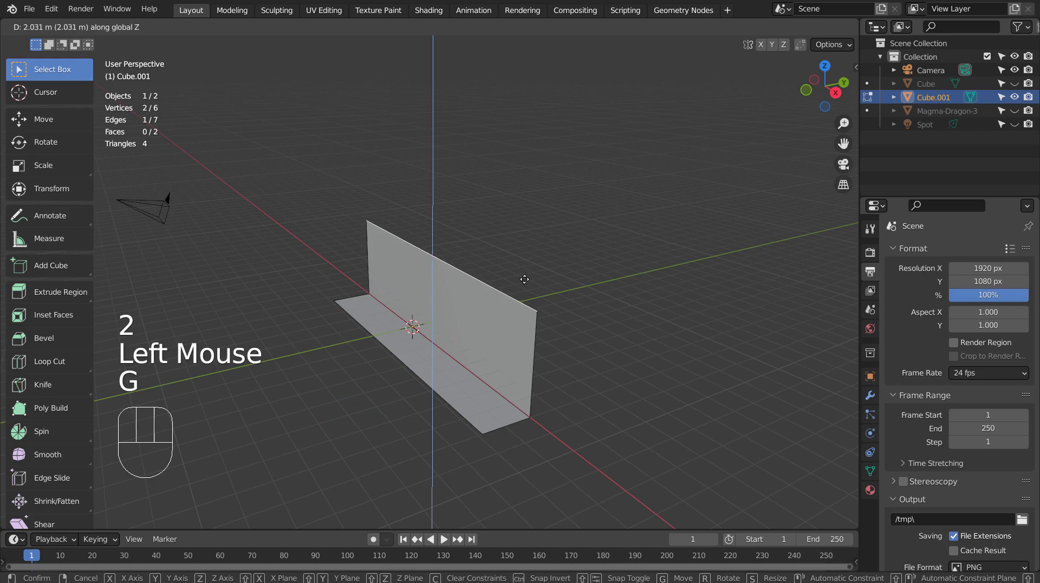
{"action": "left_click", "coordinate": [520, 231]}
{"action": "left_click", "coordinate": [409, 365]}
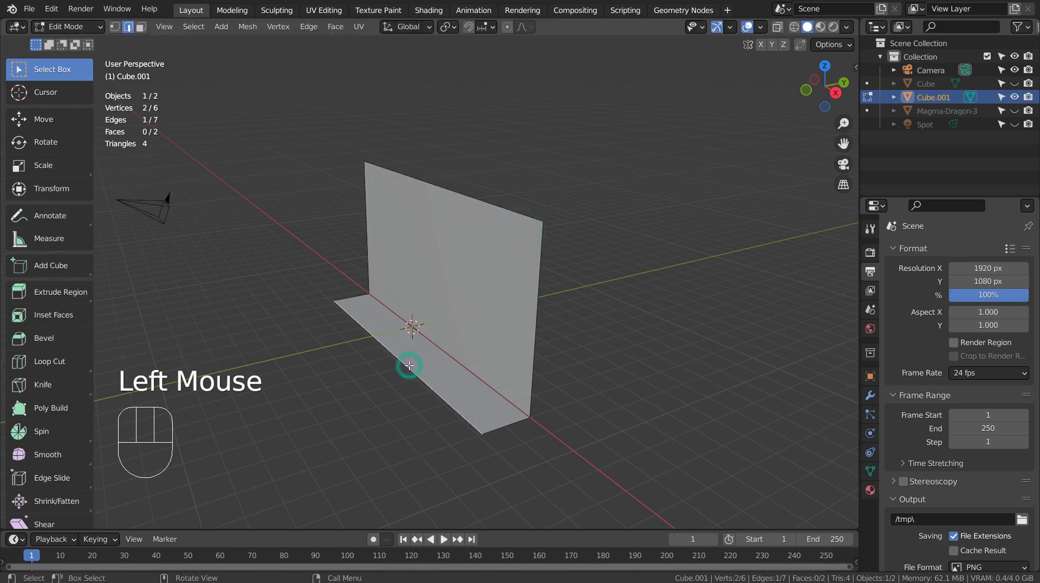
{"action": "key", "text": "g"}
{"action": "key", "text": "y"}
{"action": "left_click", "coordinate": [274, 418]}
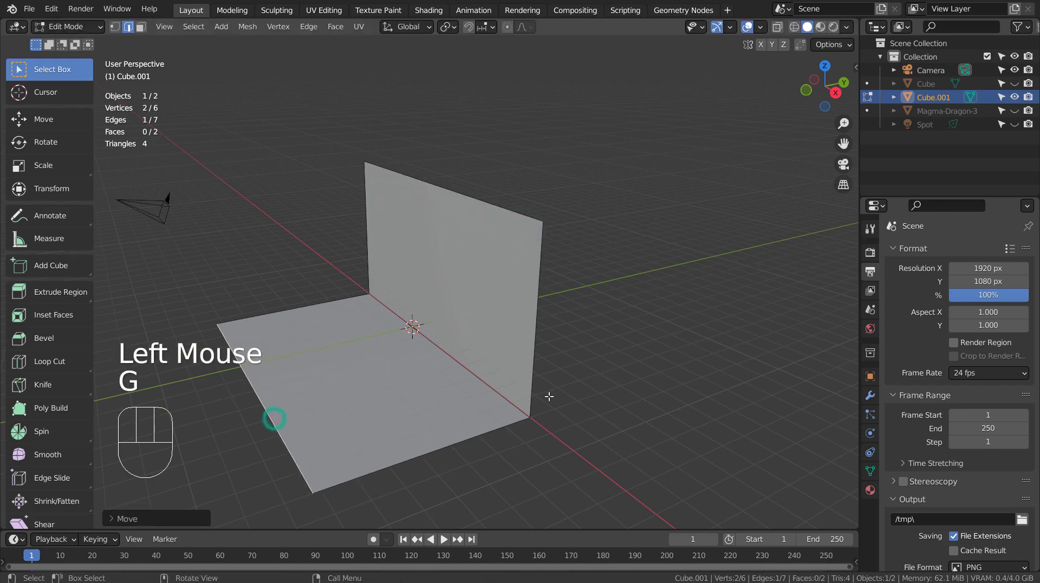
{"action": "mouse_move", "coordinate": [549, 395]}
{"action": "middle_mouse_down"}
{"action": "mouse_move", "coordinate": [703, 435]}
{"action": "mouse_move", "coordinate": [504, 385]}
{"action": "mouse_move", "coordinate": [547, 390]}
{"action": "middle_mouse_up"}
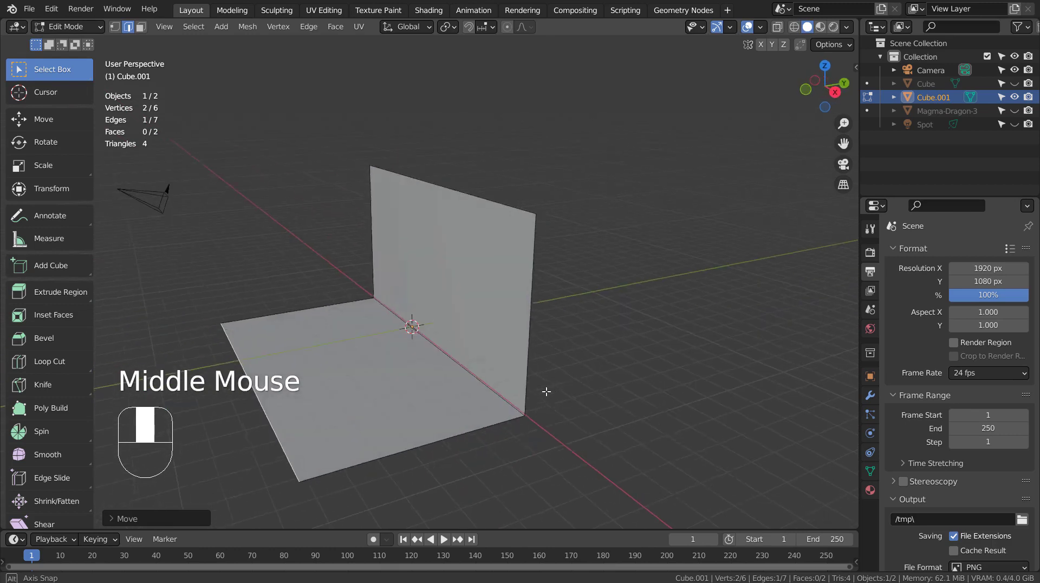
- Return to Object Mode and delete Cube.001
{"action": "key", "text": "Tab"}
{"action": "key", "text": "x"}
{"action": "left_click", "coordinate": [476, 326]}
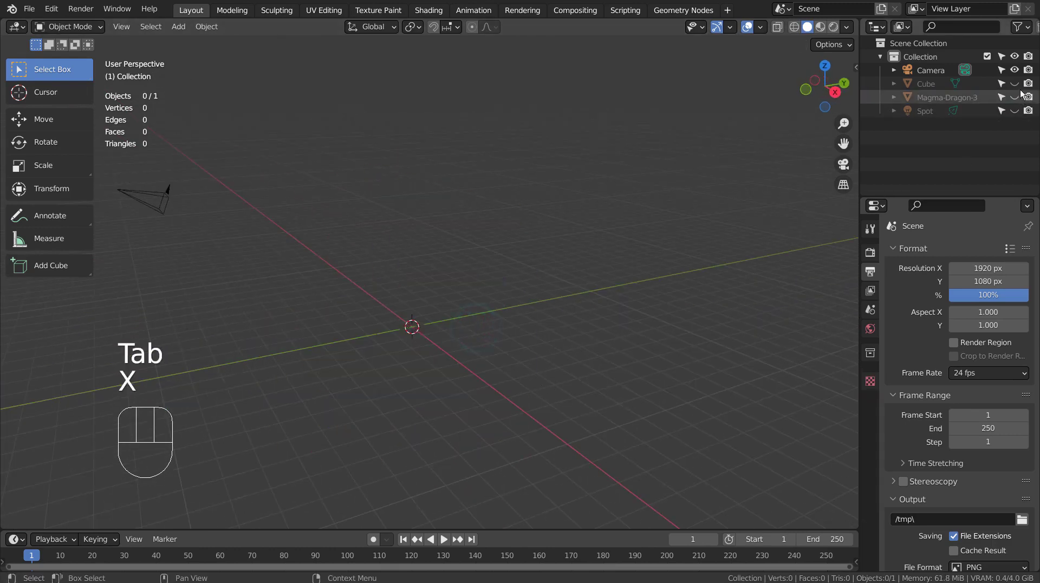
- Unhide the Cube backdrop and Magma-Dragon-3 plane, then switch to Material Preview shading
{"action": "left_click", "coordinate": [1014, 84]}
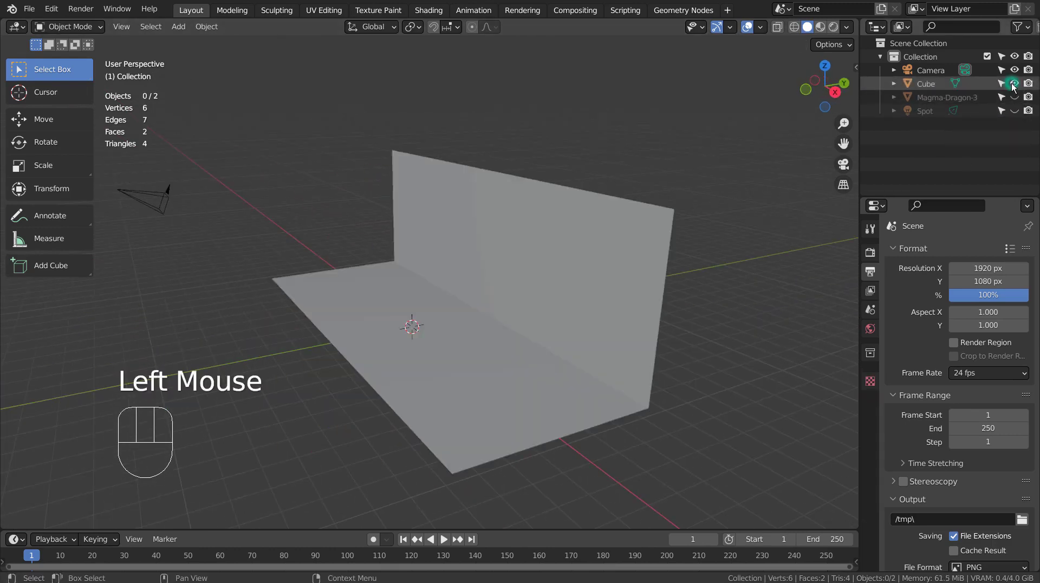
{"action": "middle_click_drag", "start_coordinate": [683, 262], "coordinate": [678, 300]}
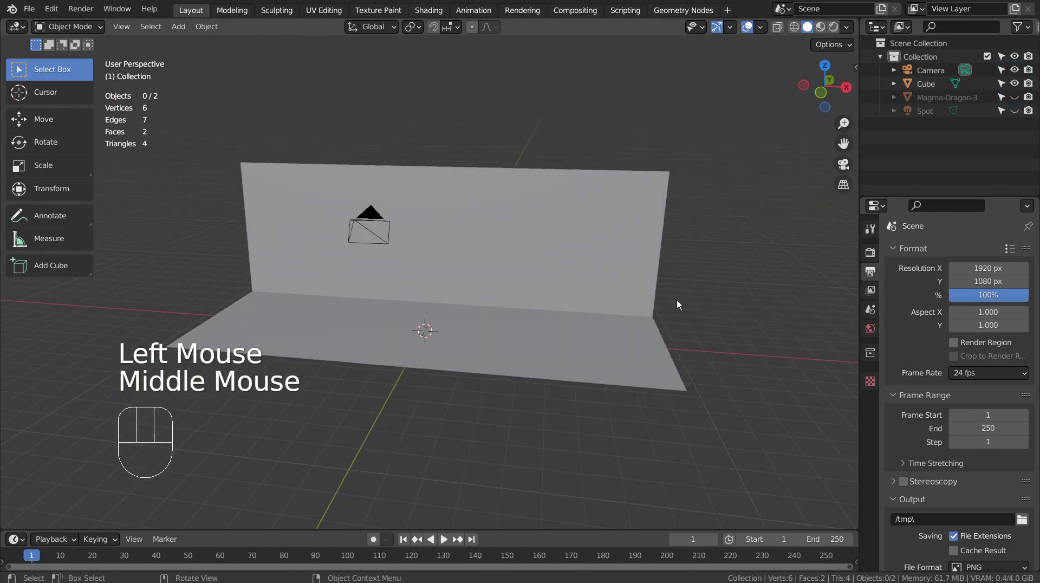
{"action": "left_click", "coordinate": [1014, 97]}
{"action": "mouse_move", "coordinate": [746, 249]}
{"action": "middle_mouse_down"}
{"action": "mouse_move", "coordinate": [675, 281]}
{"action": "mouse_move", "coordinate": [547, 289]}
{"action": "mouse_move", "coordinate": [573, 310]}
{"action": "mouse_move", "coordinate": [602, 276]}
{"action": "mouse_move", "coordinate": [554, 327]}
{"action": "mouse_move", "coordinate": [522, 327]}
{"action": "mouse_move", "coordinate": [774, 288]}
{"action": "mouse_move", "coordinate": [34, 284]}
{"action": "mouse_move", "coordinate": [839, 279]}
{"action": "mouse_move", "coordinate": [699, 277]}
{"action": "middle_mouse_up"}
{"action": "left_click", "coordinate": [821, 26]}
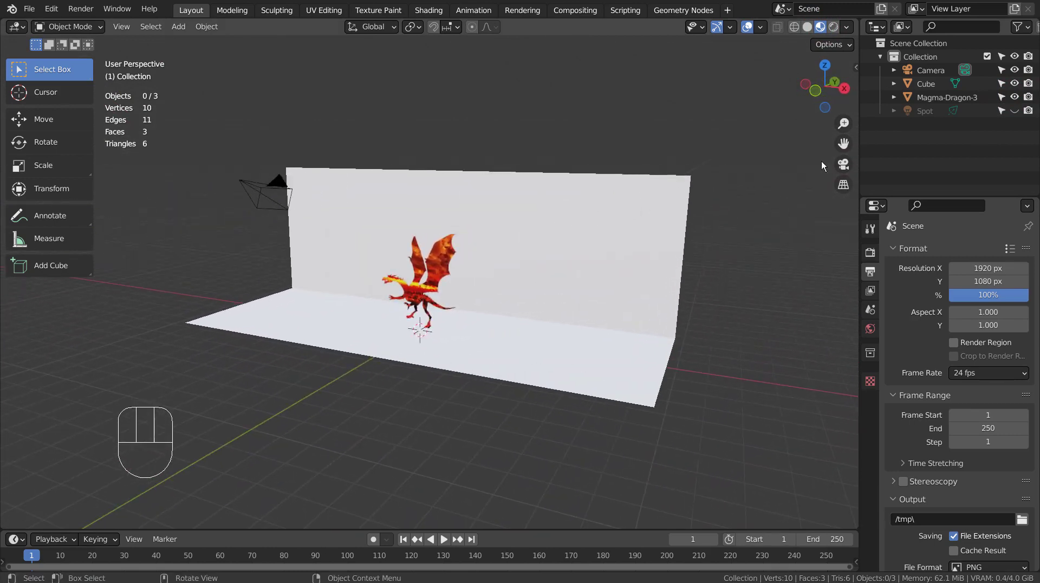
- In Rendered shading, unhide the Spot light and view the orange-lit dragon from the front
{"action": "left_click", "coordinate": [833, 27]}
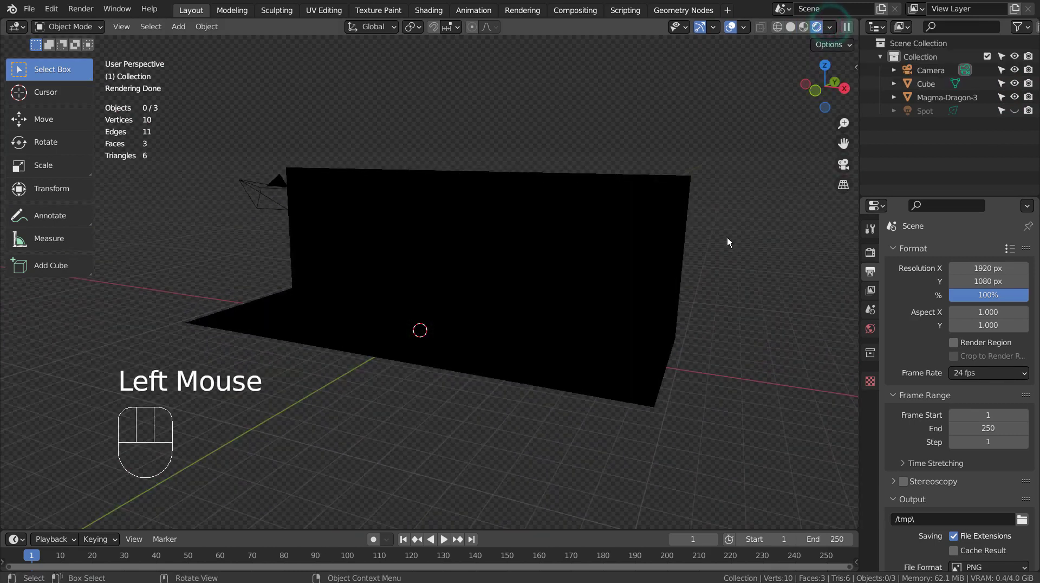
{"action": "left_click", "coordinate": [1015, 110]}
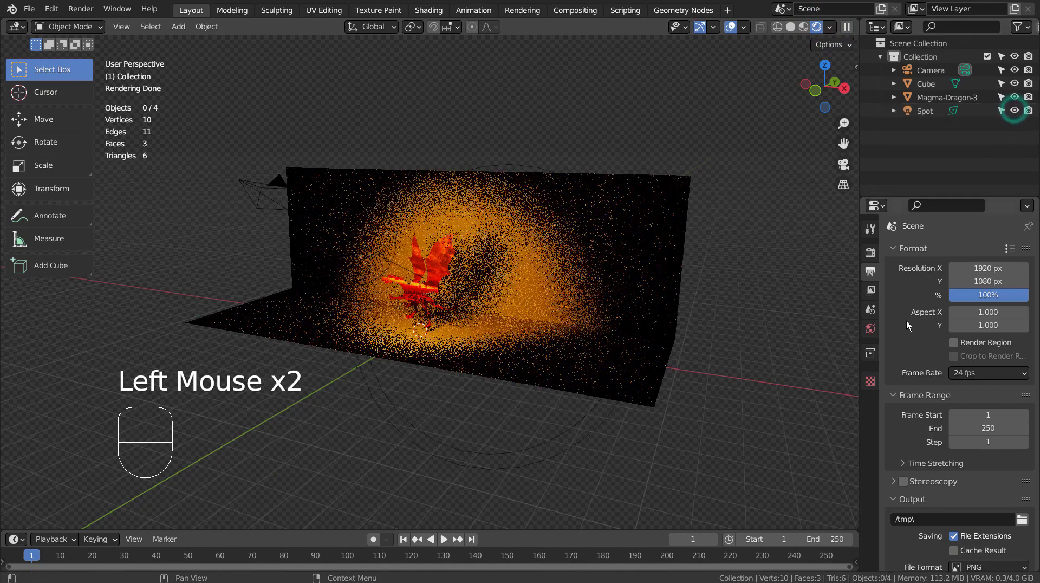
{"action": "middle_click_drag", "start_coordinate": [779, 342], "coordinate": [13, 355]}
{"action": "middle_click_drag", "start_coordinate": [434, 328], "coordinate": [432, 353]}
{"action": "scroll", "coordinate": [441, 344], "scroll_direction": "up", "scroll_amount": 2}
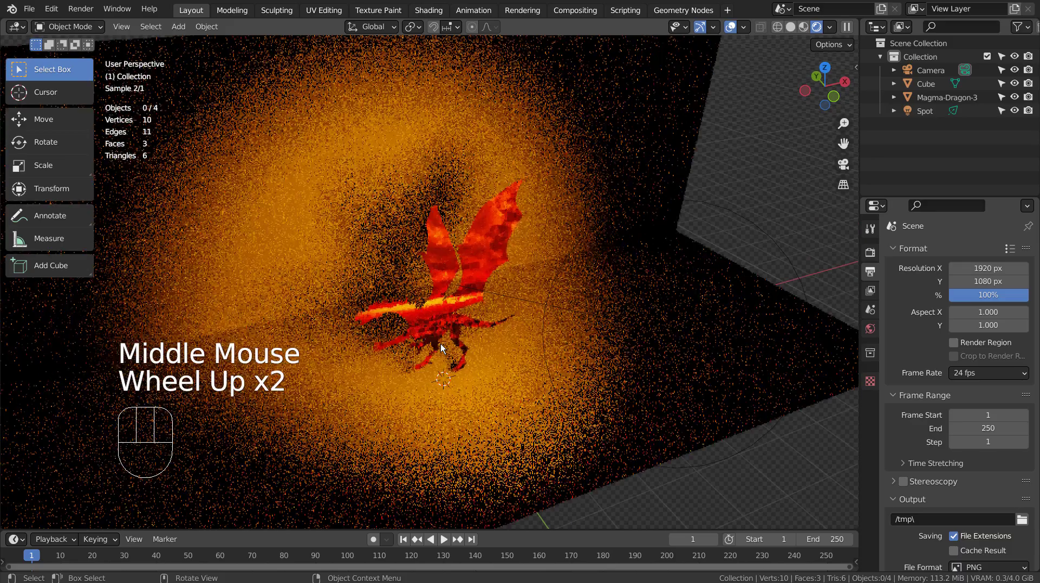
{"action": "scroll", "coordinate": [467, 338], "scroll_direction": "up", "scroll_amount": 2}
{"action": "middle_click_drag", "start_coordinate": [525, 352], "coordinate": [616, 234]}
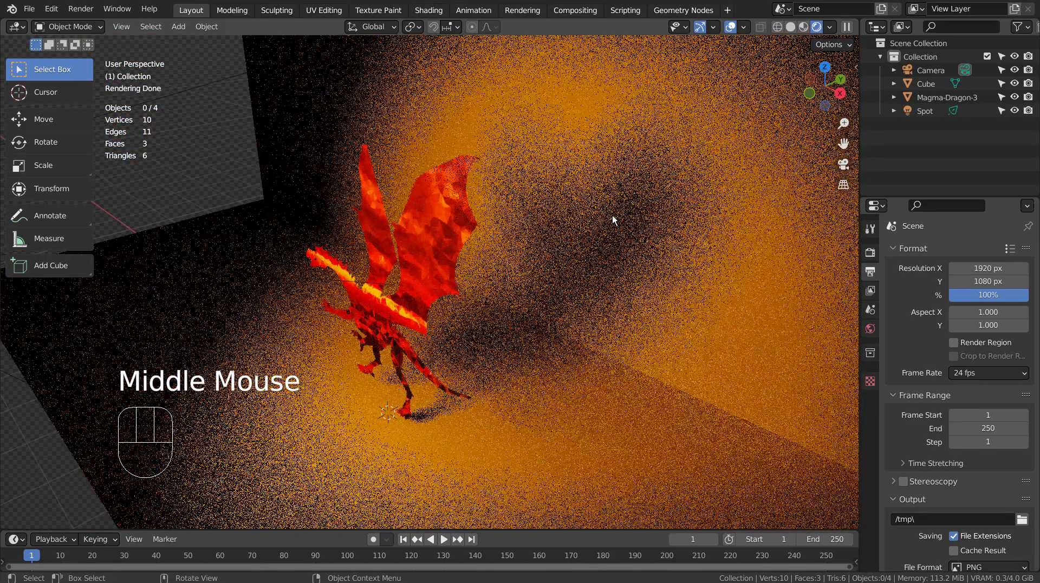
{"action": "middle_click_drag", "start_coordinate": [402, 463], "coordinate": [504, 448]}
{"action": "scroll", "coordinate": [563, 398], "scroll_direction": "down", "scroll_amount": 2}
{"action": "middle_click_drag", "start_coordinate": [570, 389], "coordinate": [521, 395]}
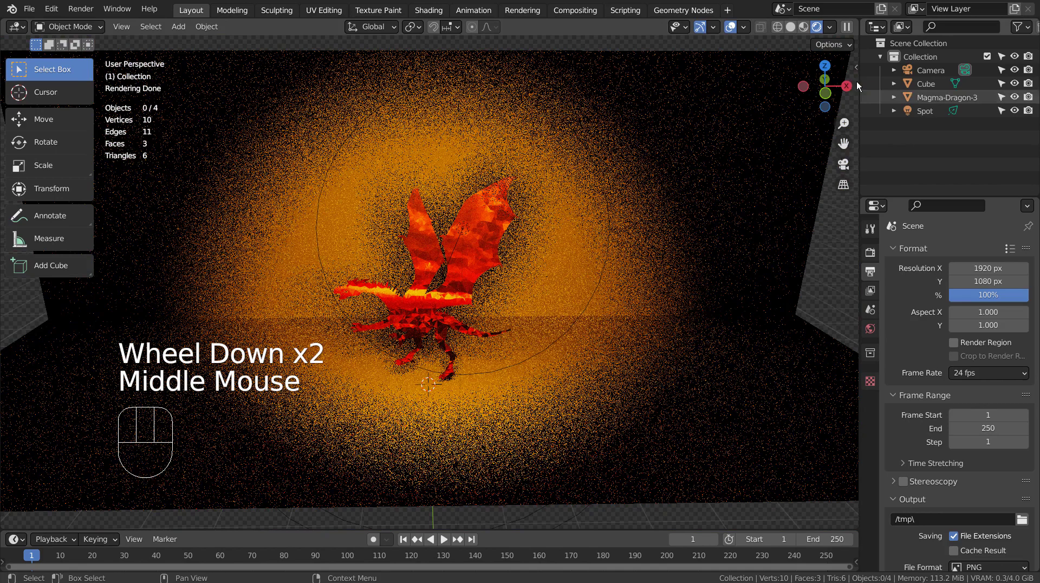
- In the Shading workspace, select Spot to view its orange Emission node at strength 2.000, then return to Layout
{"action": "left_click", "coordinate": [430, 11]}
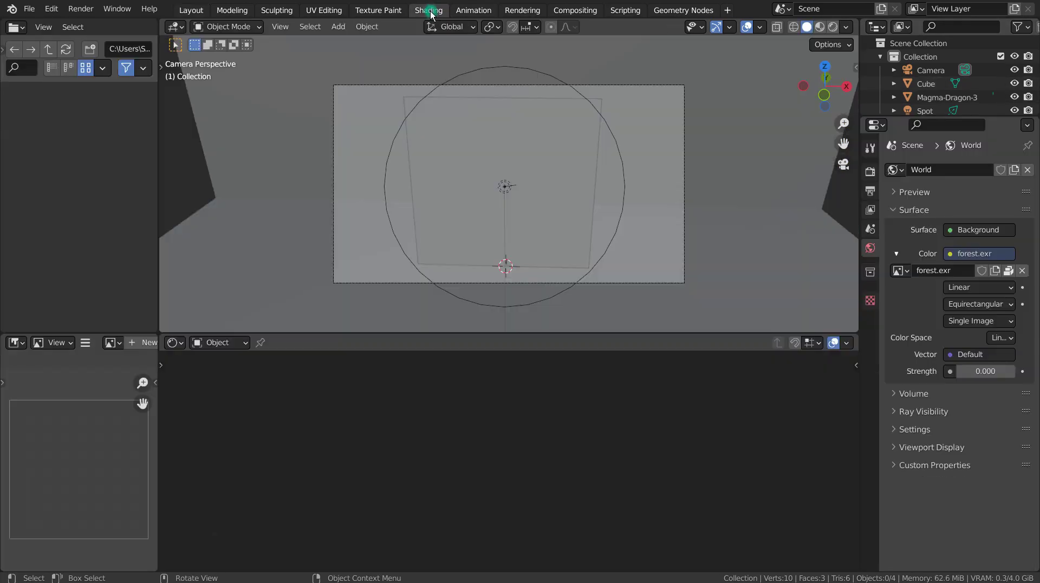
{"action": "left_click", "coordinate": [499, 190]}
{"action": "scroll", "coordinate": [619, 435], "scroll_direction": "up", "scroll_amount": 3}
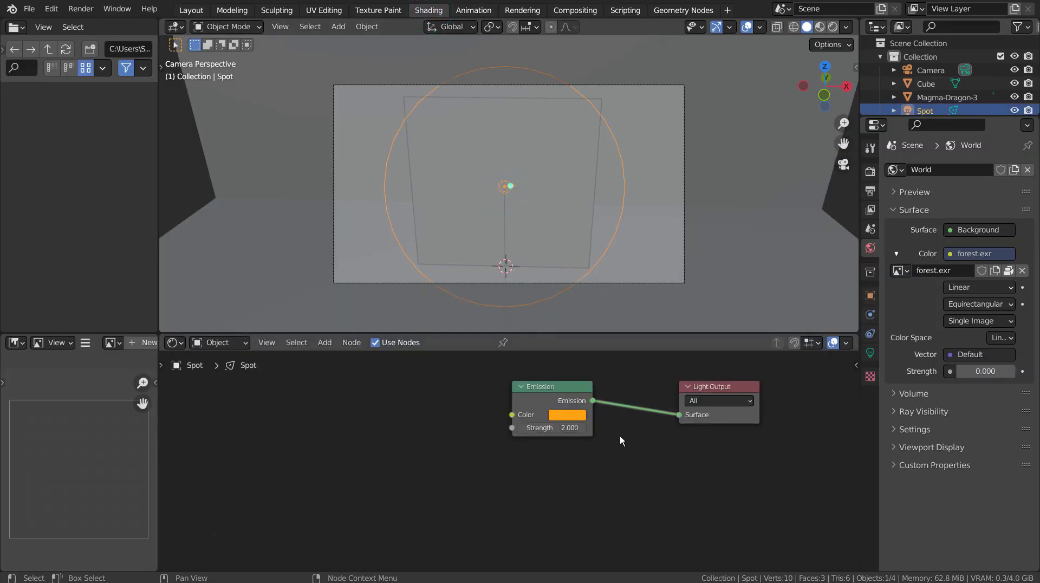
{"action": "middle_click_drag", "start_coordinate": [677, 448], "coordinate": [497, 511]}
{"action": "scroll", "coordinate": [502, 495], "scroll_direction": "up", "scroll_amount": 2}
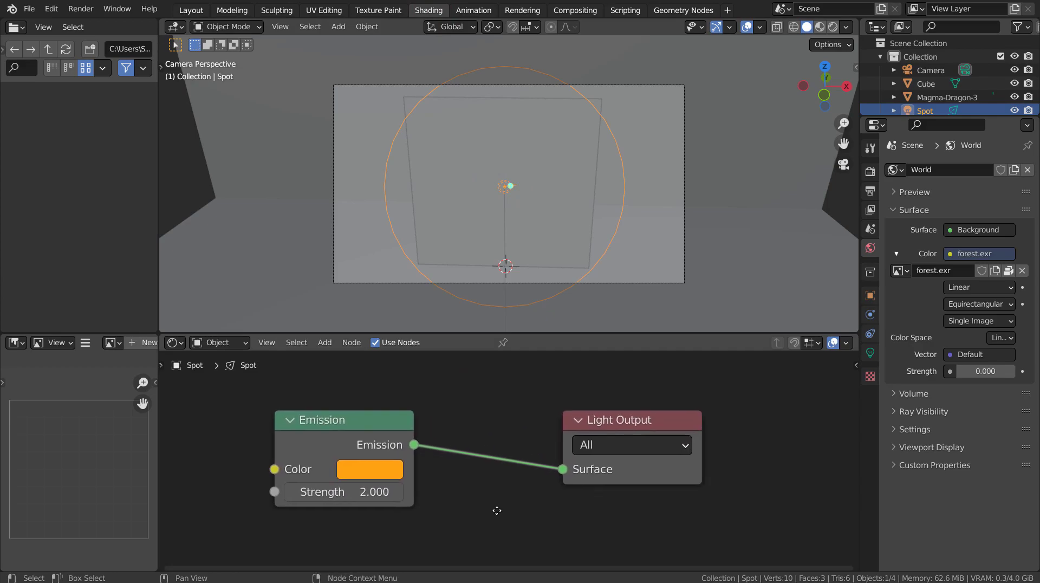
{"action": "left_click", "coordinate": [187, 11]}
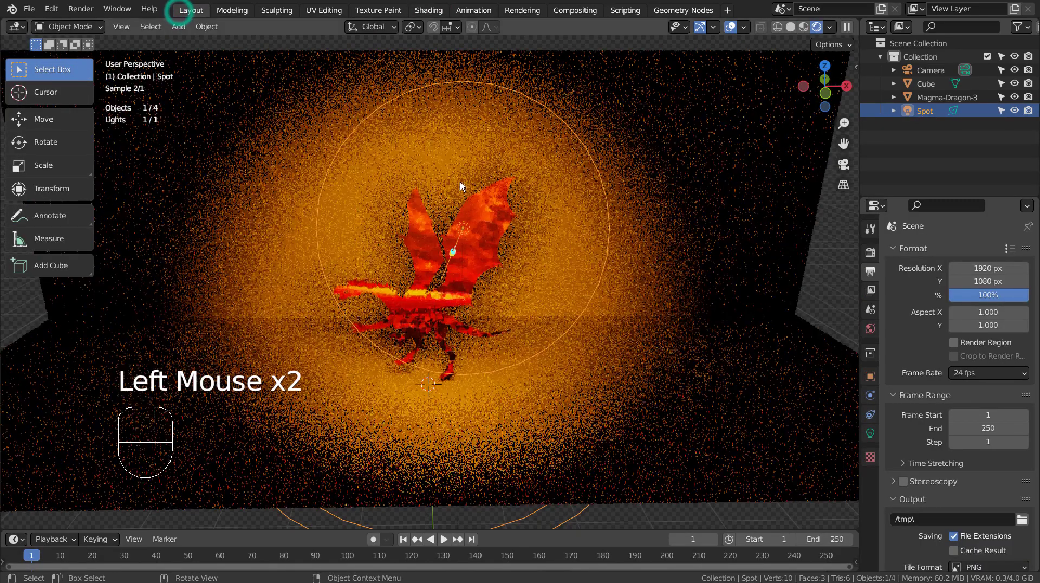
- Hide the original Spot light and add a new spot light
{"action": "left_click", "coordinate": [1015, 112]}
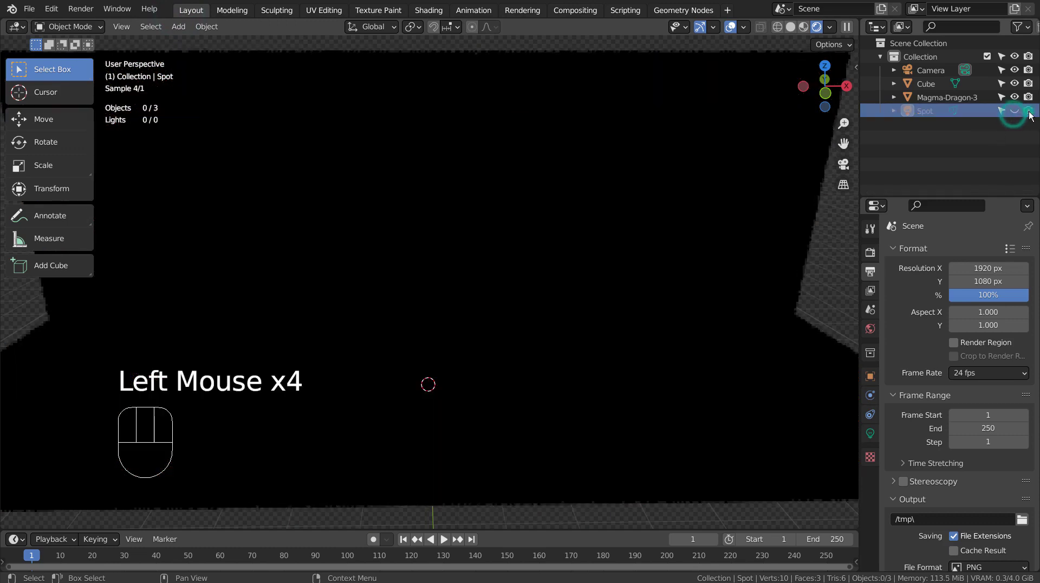
{"action": "scroll", "coordinate": [530, 263], "scroll_direction": "down", "scroll_amount": 2}
{"action": "middle_click_drag", "start_coordinate": [563, 276], "coordinate": [529, 287]}
{"action": "key", "text": "shift+a"}
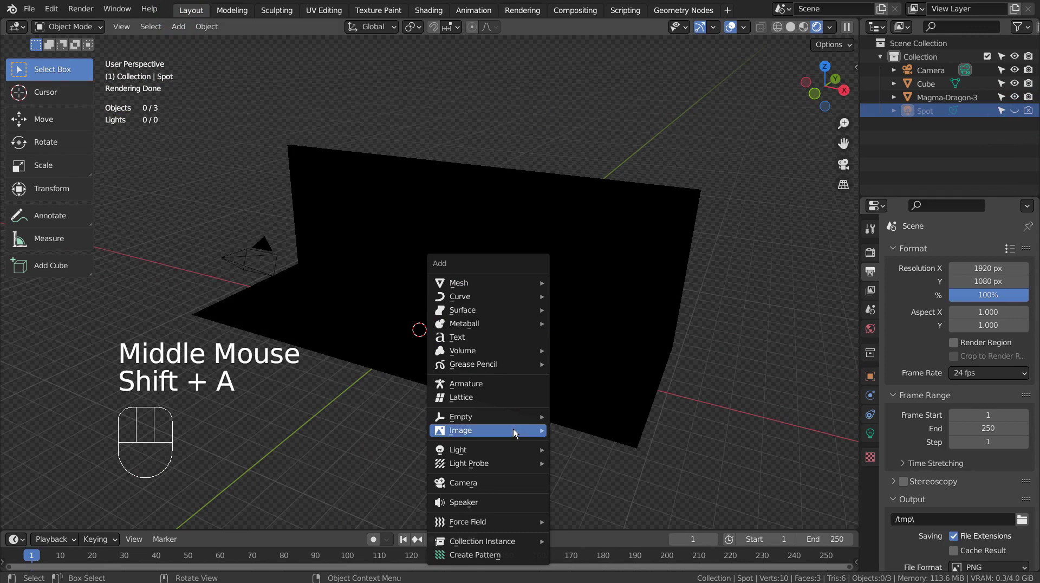
{"action": "mouse_move", "coordinate": [509, 449]}
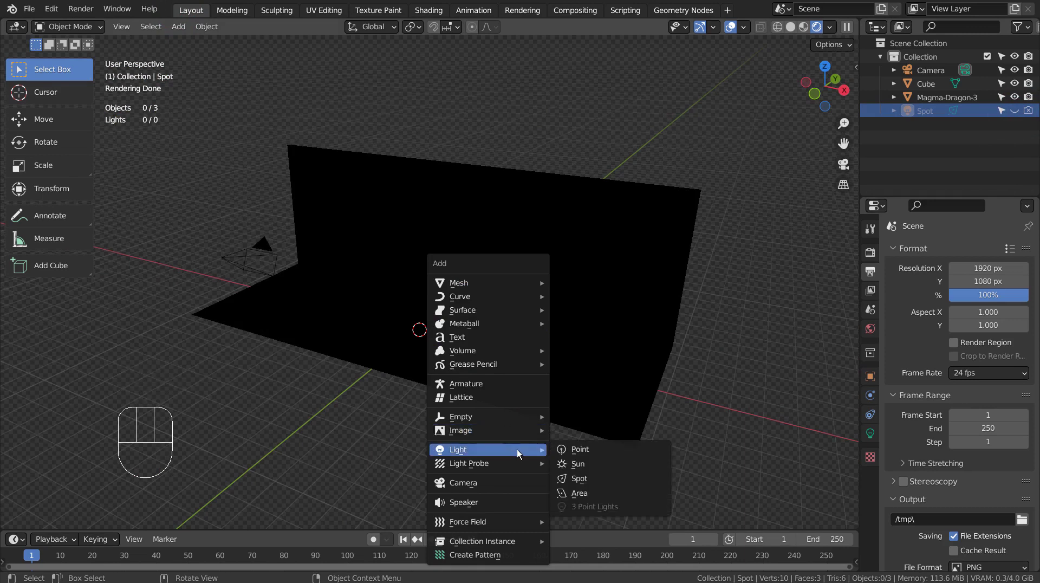
{"action": "left_click", "coordinate": [586, 476]}
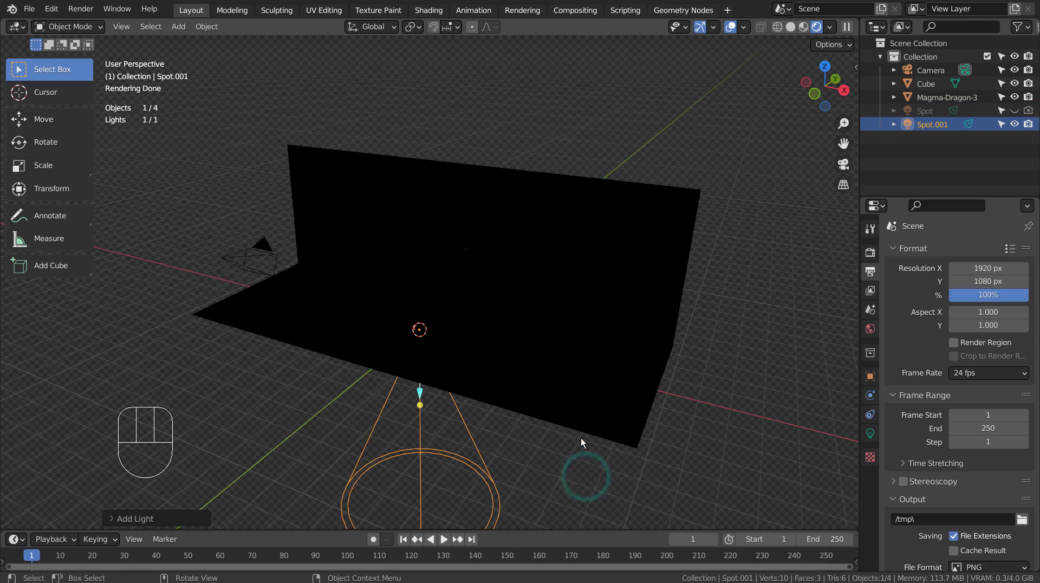
- In the right side view, move and rotate the new spot light, then check the camera view
{"action": "key", "text": "KP_3"}
{"action": "key", "text": "g"}
{"action": "left_click", "coordinate": [483, 279]}
{"action": "key", "text": "r"}
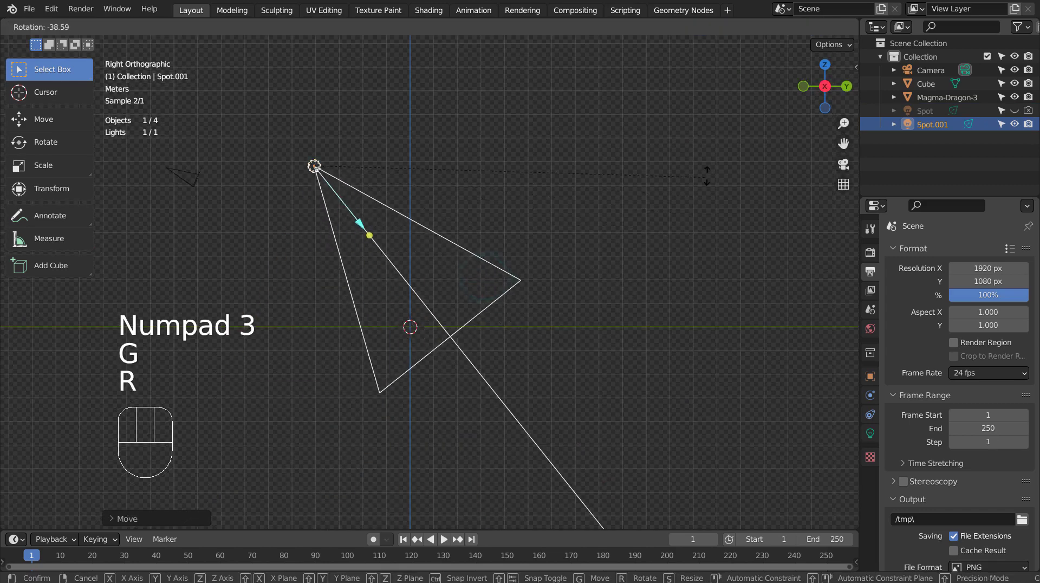
{"action": "left_click", "coordinate": [748, 81]}
{"action": "key", "text": "KP_0"}
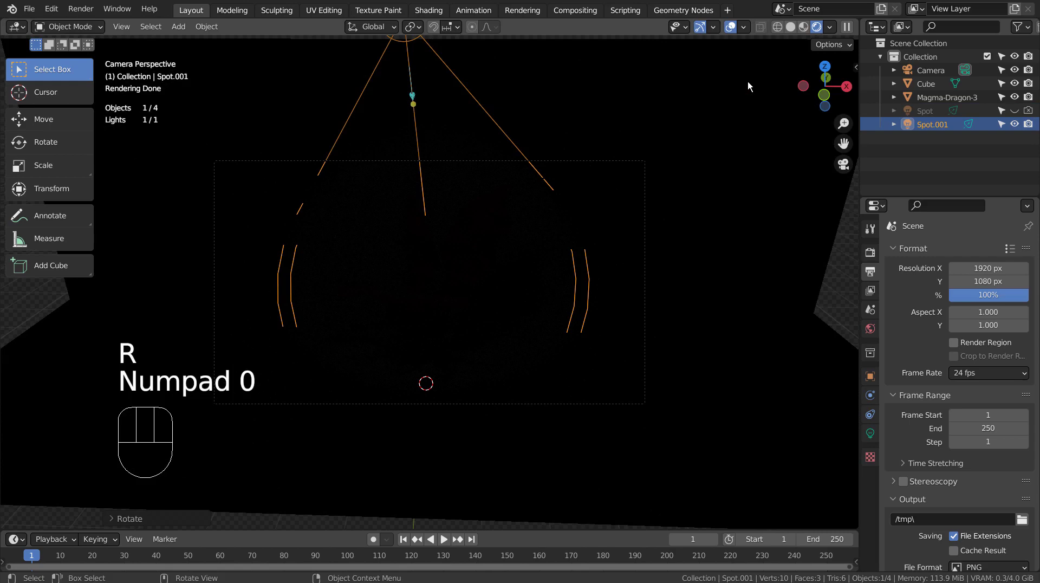
{"action": "key", "text": "KP_3"}
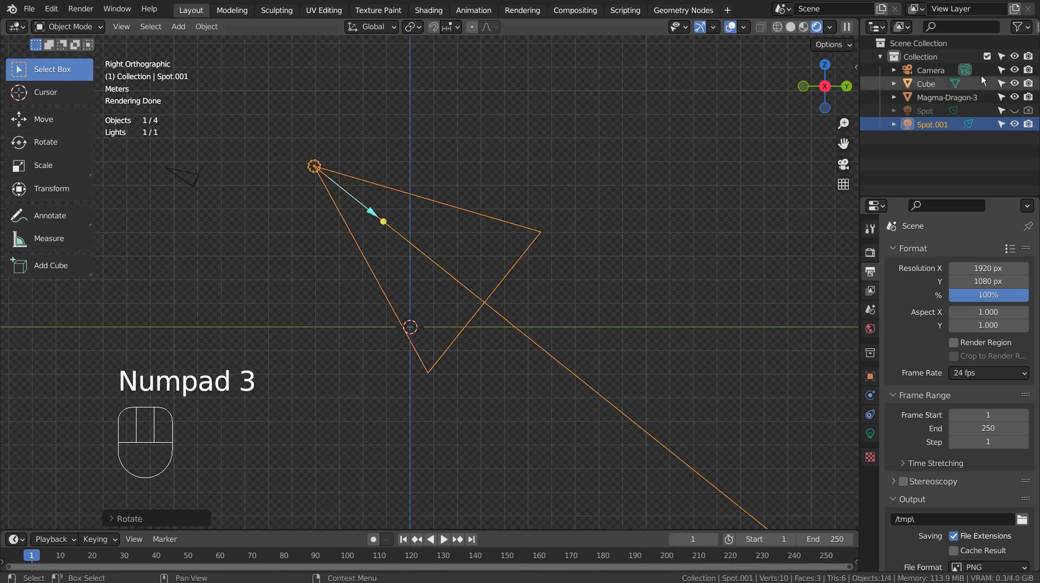
{"action": "left_click", "coordinate": [928, 69]}
{"action": "left_click", "coordinate": [931, 124]}
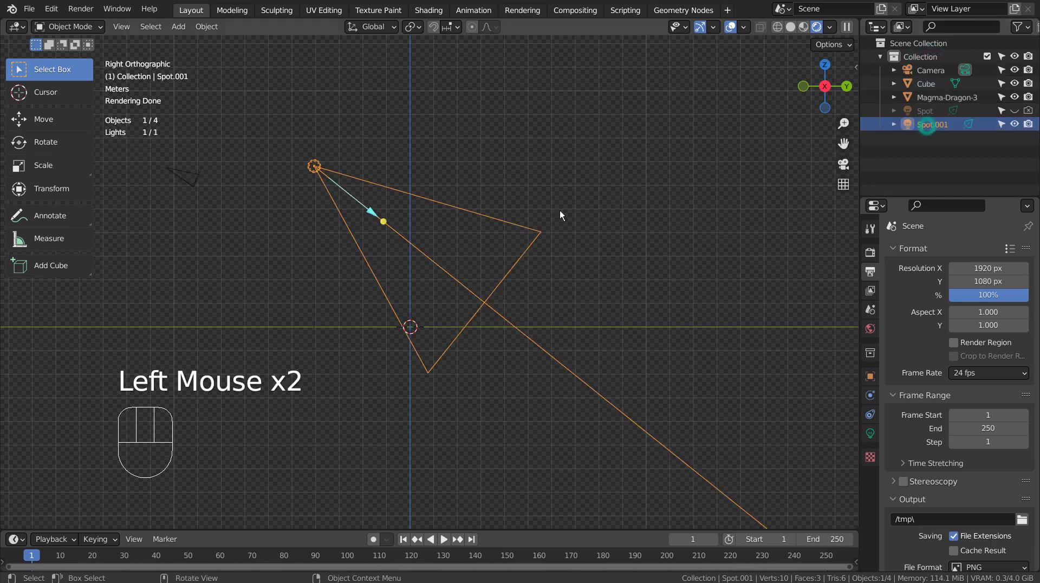
- Reposition, tilt and enlarge Spot.001 so its cone is centred in the camera view
{"action": "key", "text": "g"}
{"action": "left_click", "coordinate": [395, 226]}
{"action": "key", "text": "r"}
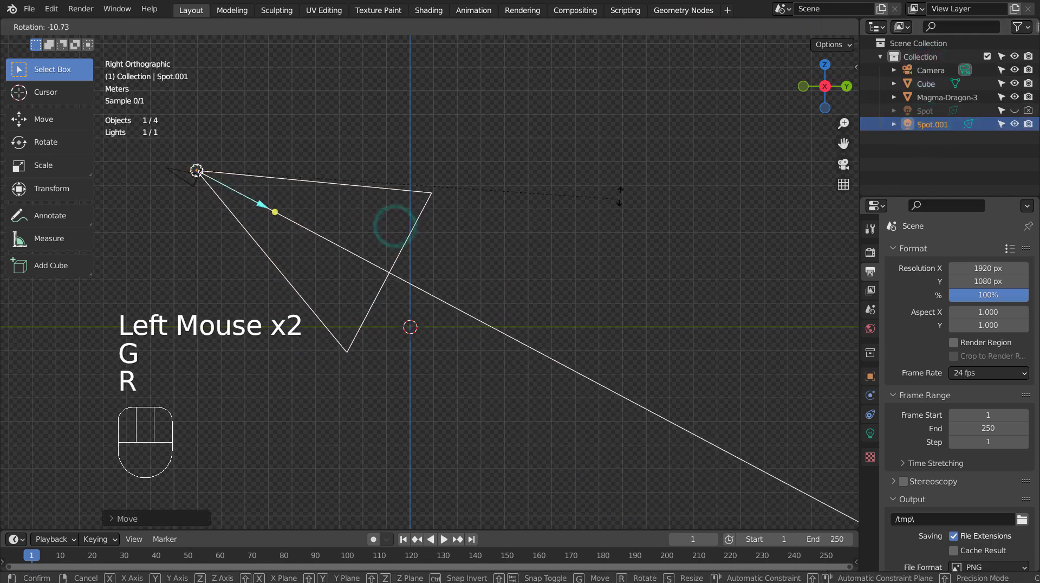
{"action": "left_click", "coordinate": [623, 182]}
{"action": "key", "text": "g"}
{"action": "left_click", "coordinate": [610, 191]}
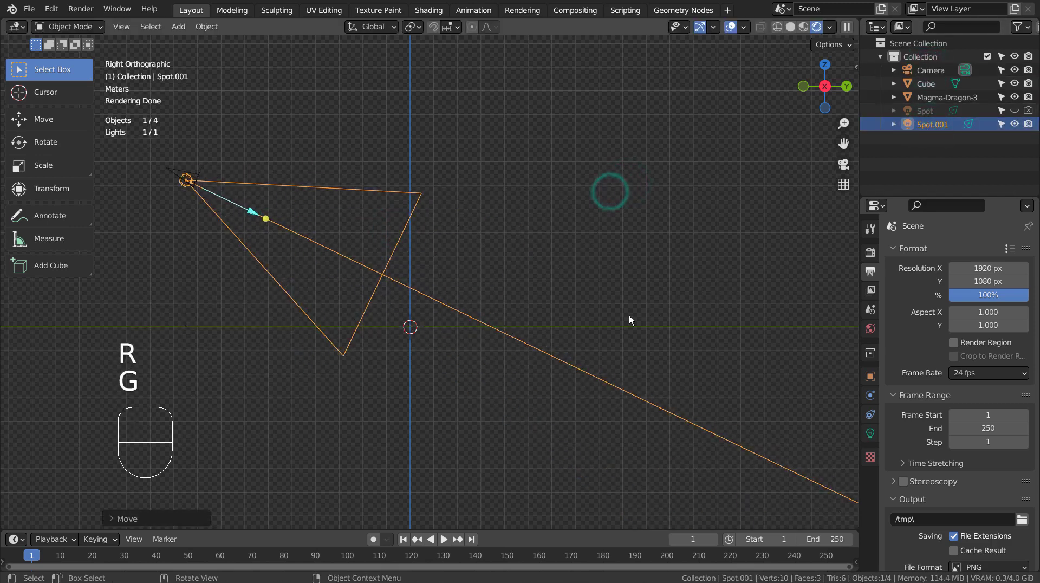
{"action": "key", "text": "s"}
{"action": "left_click", "coordinate": [47, 359]}
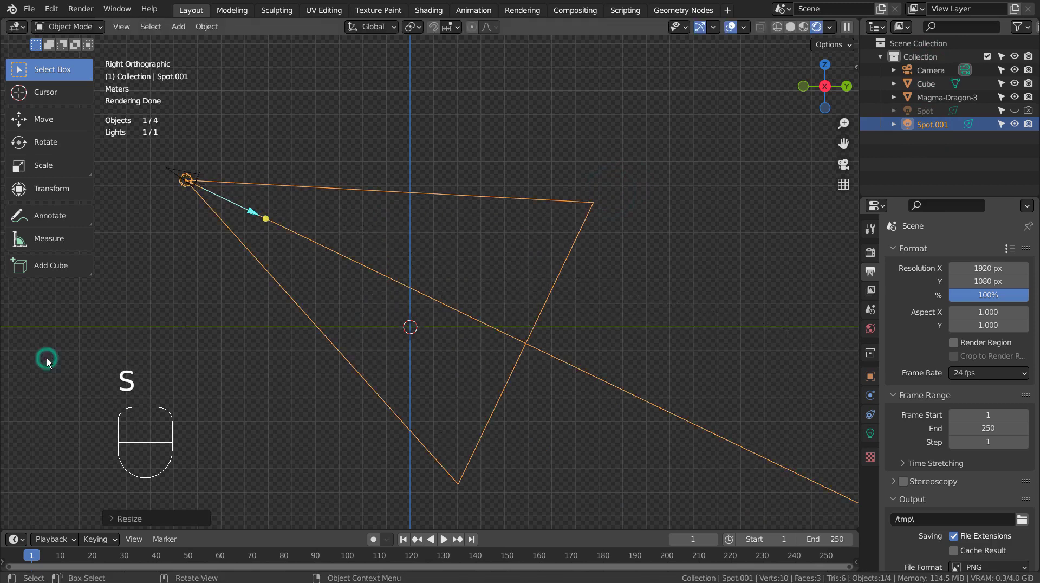
{"action": "key", "text": "KP_0"}
{"action": "key", "text": "g"}
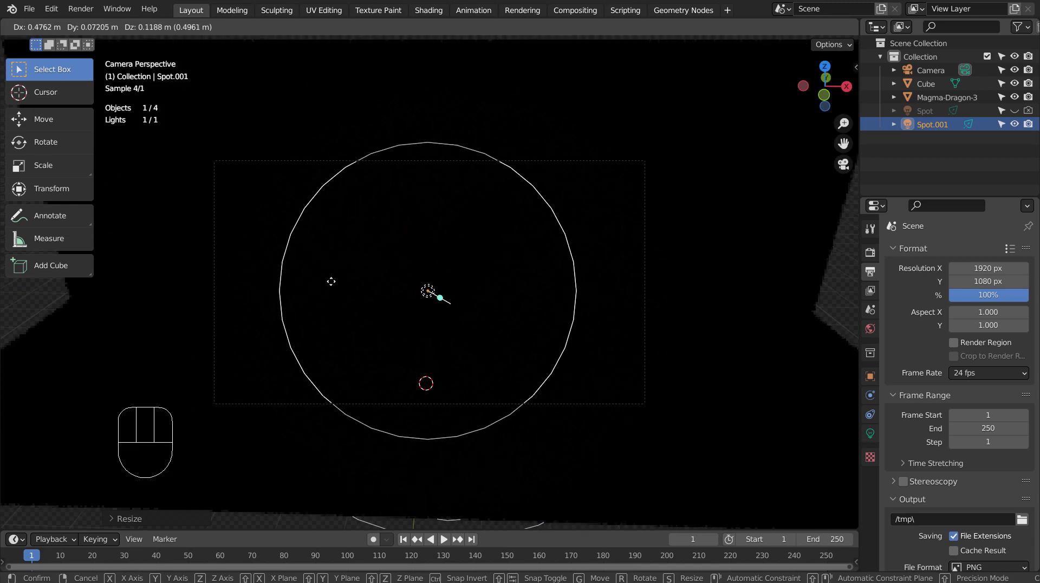
{"action": "left_click", "coordinate": [329, 283]}
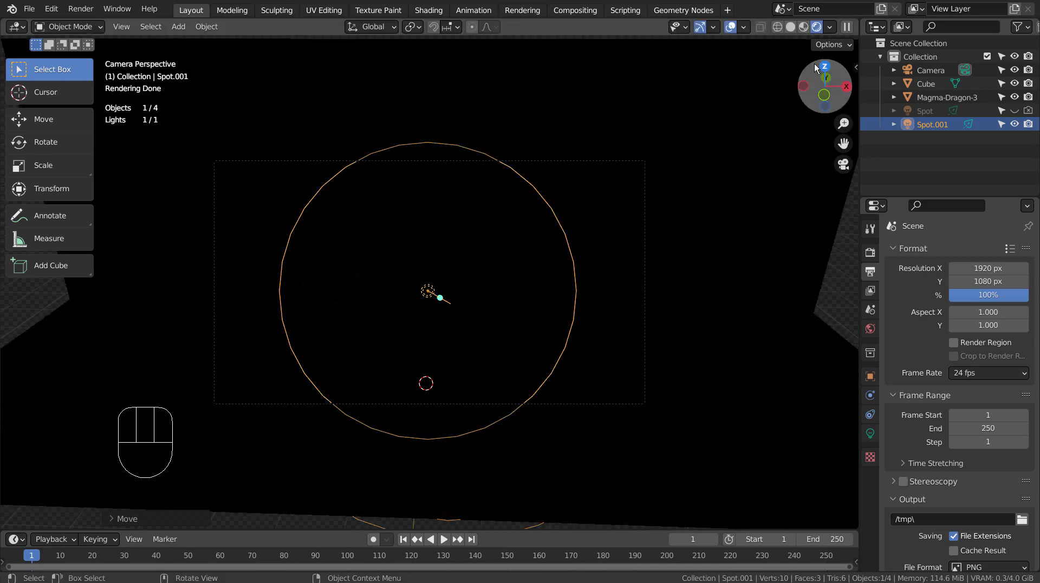
- Set the spot light's Power to 1111 W
{"action": "left_click", "coordinate": [870, 433]}
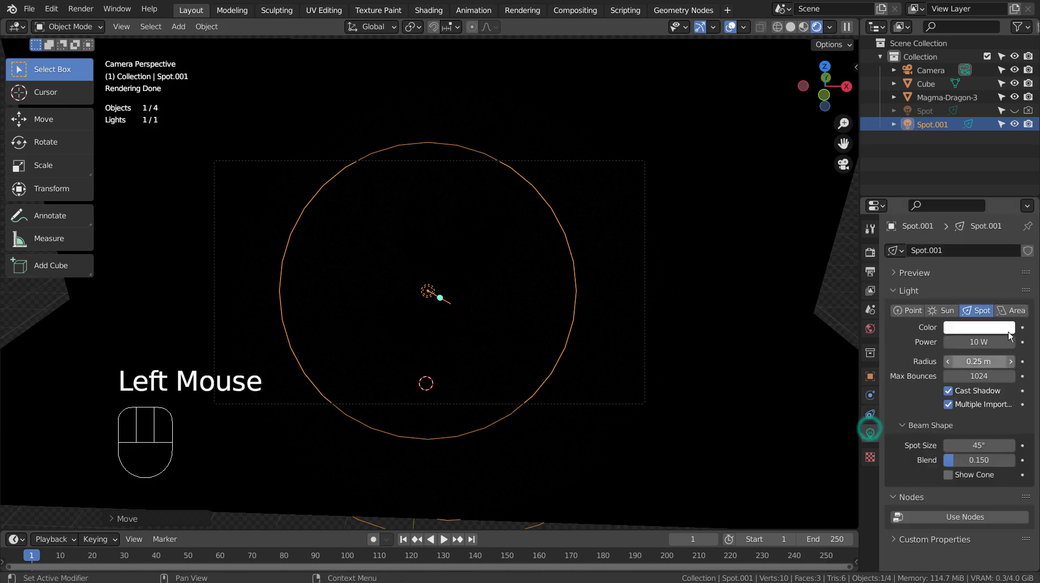
{"action": "left_click", "coordinate": [984, 341]}
{"action": "type", "text": "11"}
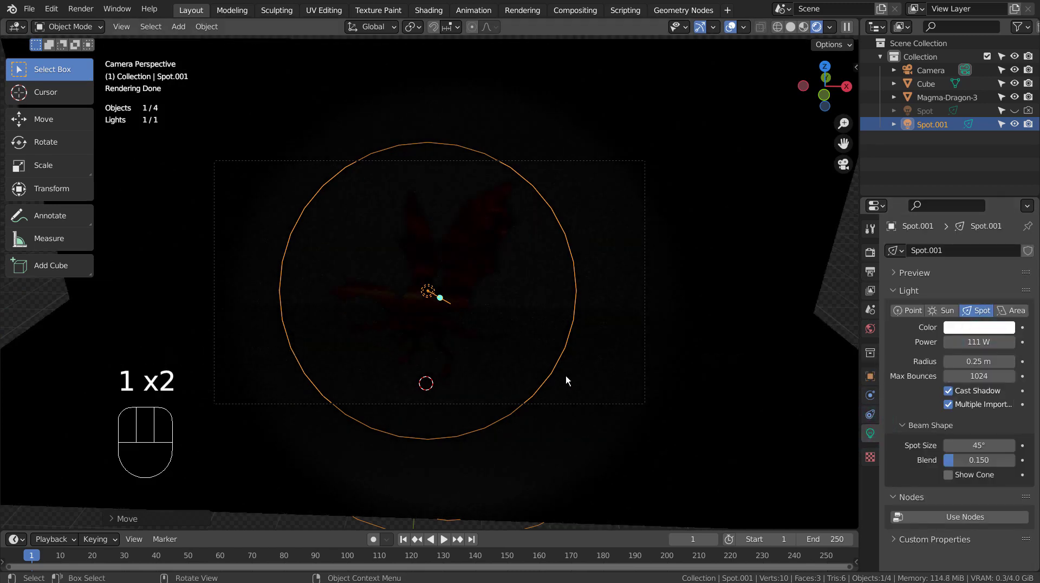
{"action": "left_click", "coordinate": [978, 342]}
{"action": "type", "text": "11"}
{"action": "key", "text": "Return"}
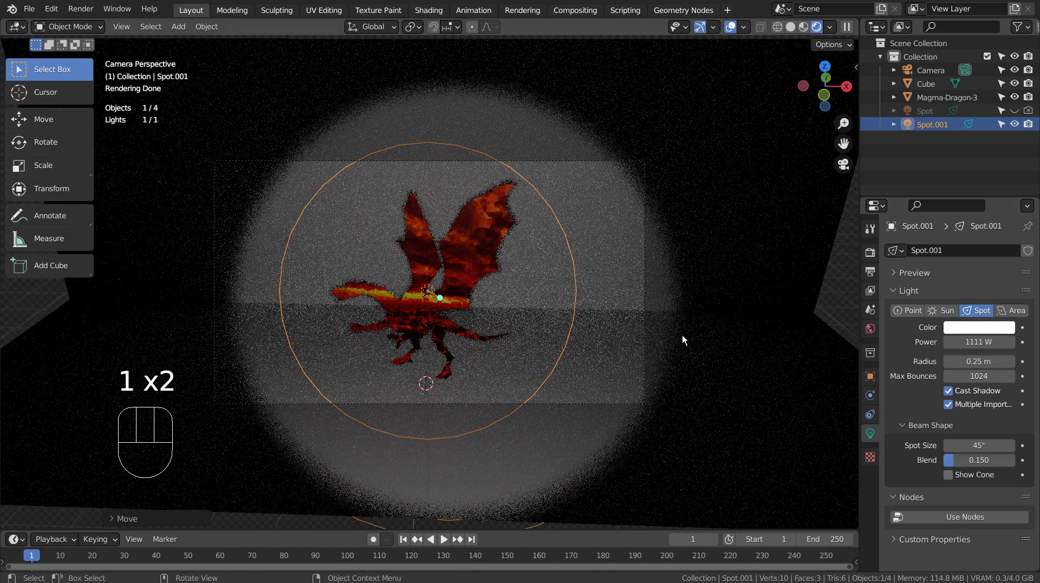
- Move Spot.001 along X so its beam falls on the dragon and backdrop
{"action": "key", "text": "g"}
{"action": "key", "text": "x"}
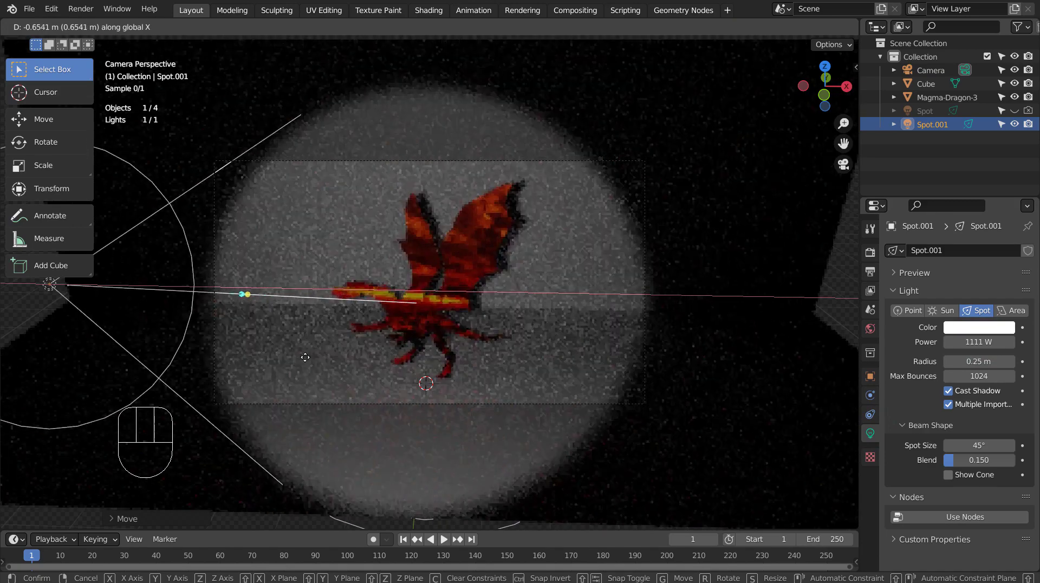
{"action": "left_click", "coordinate": [340, 362]}
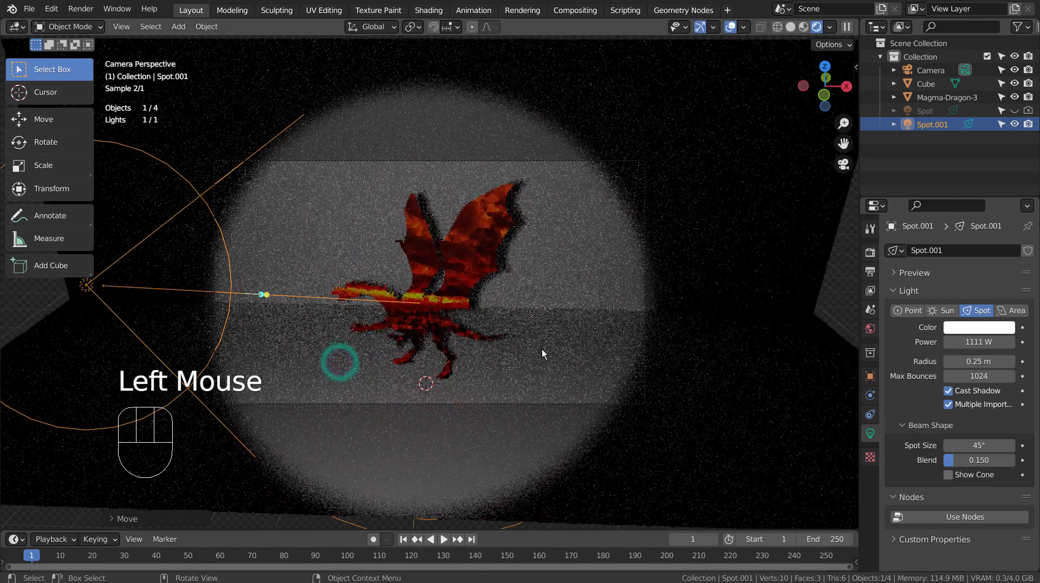
{"action": "middle_click_drag", "start_coordinate": [551, 352], "coordinate": [570, 393]}
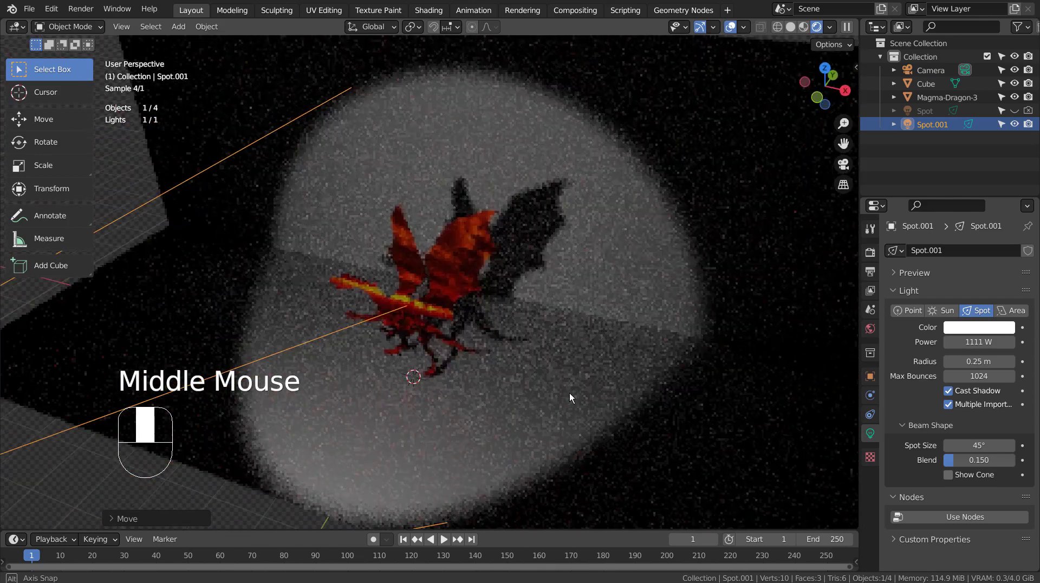
- Make the spotlight colour orange and set the Viewport Max Samples to 2
{"action": "left_click", "coordinate": [991, 328]}
{"action": "left_click", "coordinate": [926, 231]}
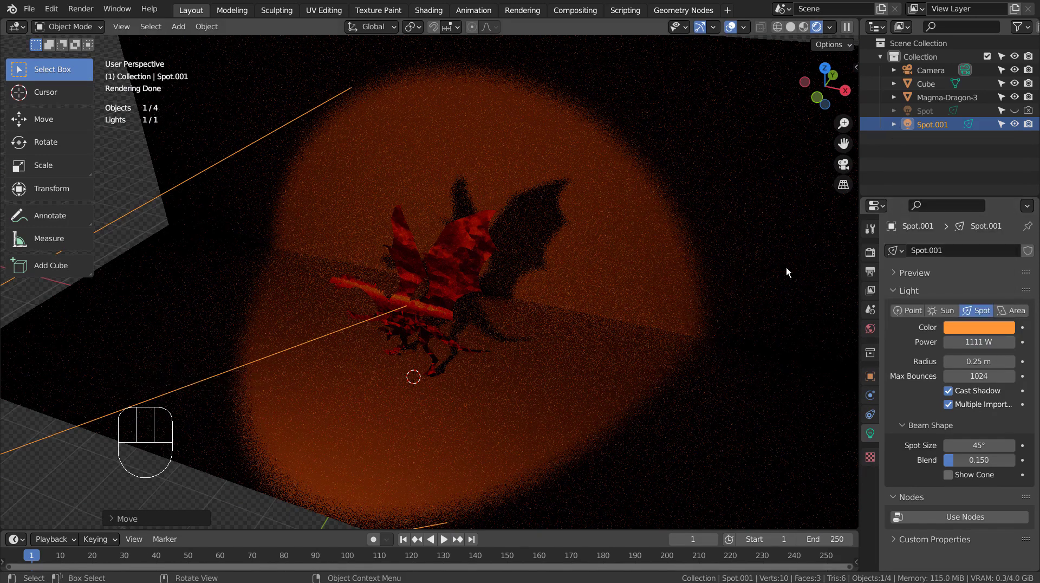
{"action": "left_click", "coordinate": [870, 253]}
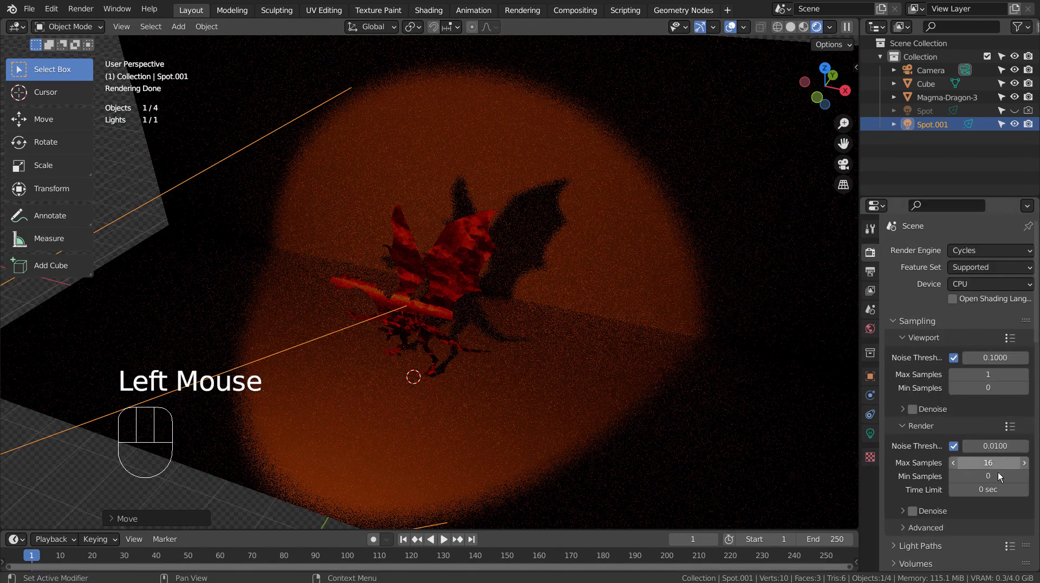
{"action": "double_click", "coordinate": [990, 375]}
{"action": "type", "text": "2"}
{"action": "key", "text": "Return"}
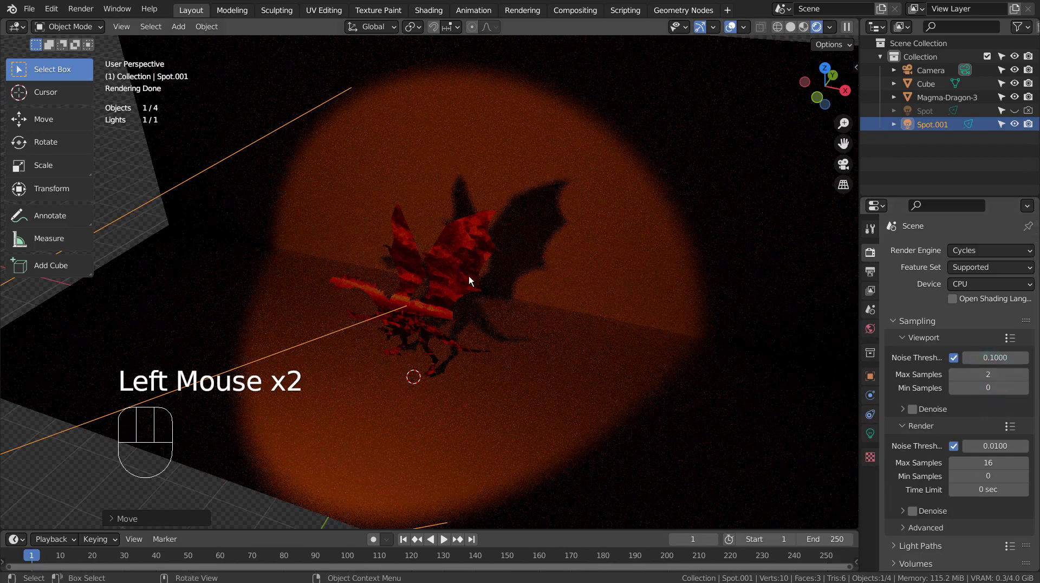
{"action": "scroll", "coordinate": [447, 280], "scroll_direction": "up", "scroll_amount": 2}
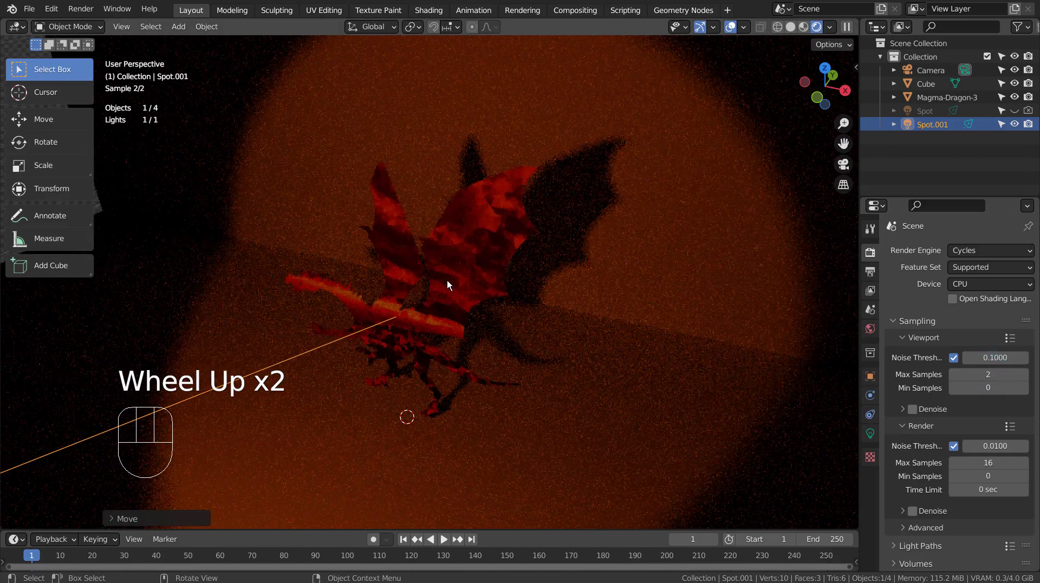
{"action": "middle_click_drag", "start_coordinate": [472, 313], "coordinate": [586, 312]}
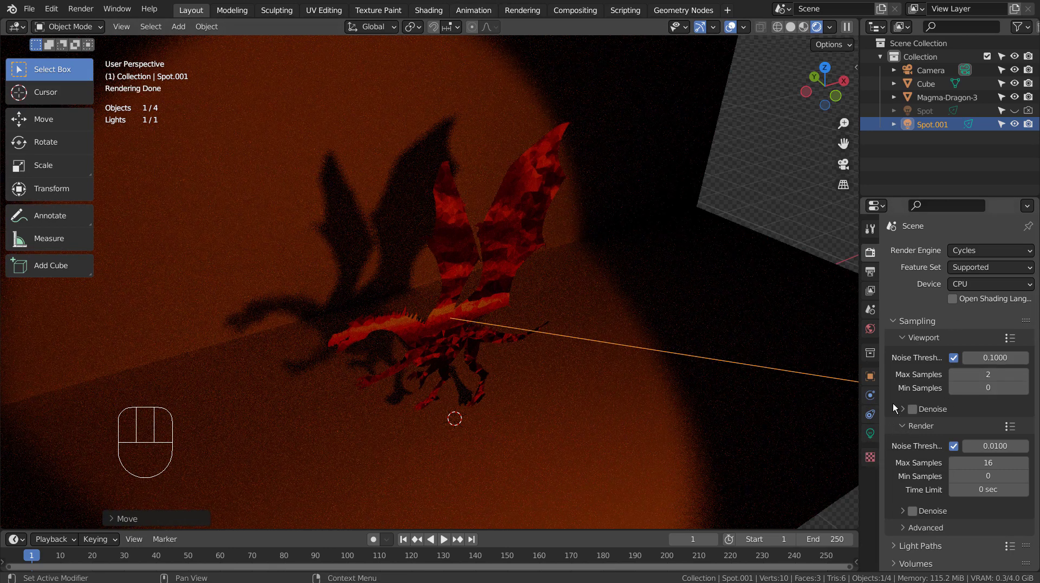
- Try a yellow light colour on Spot.001, then drag it back to saturated orange
{"action": "left_click", "coordinate": [871, 434]}
{"action": "left_click", "coordinate": [981, 327]}
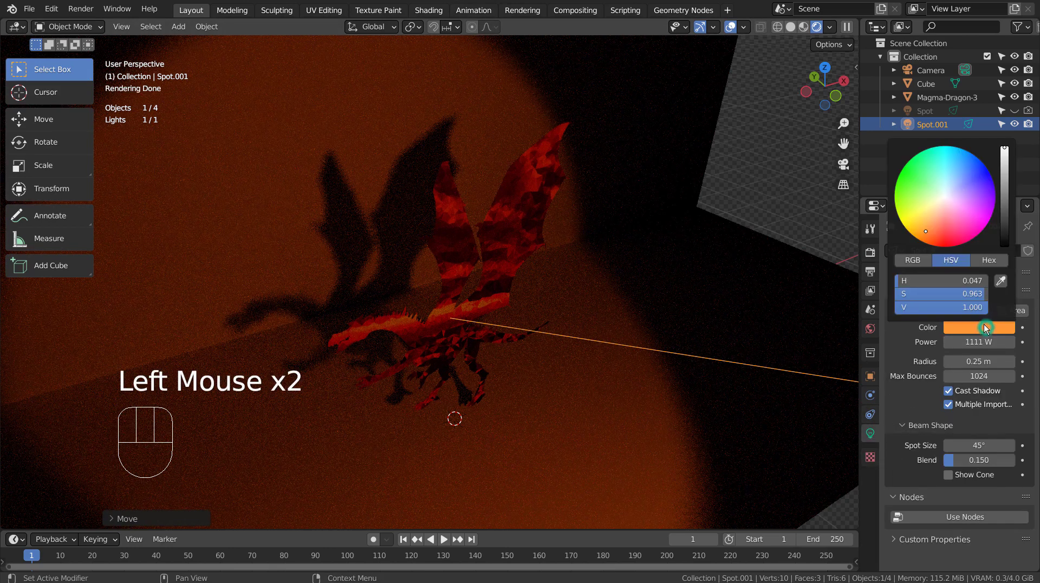
{"action": "left_click", "coordinate": [927, 210]}
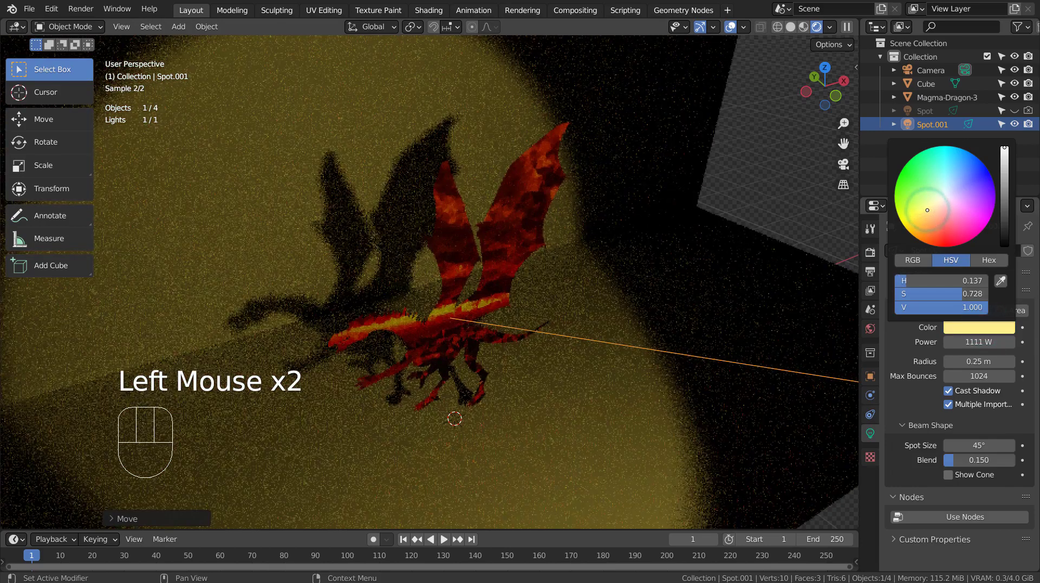
{"action": "left_click_drag", "start_coordinate": [943, 218], "coordinate": [922, 236]}
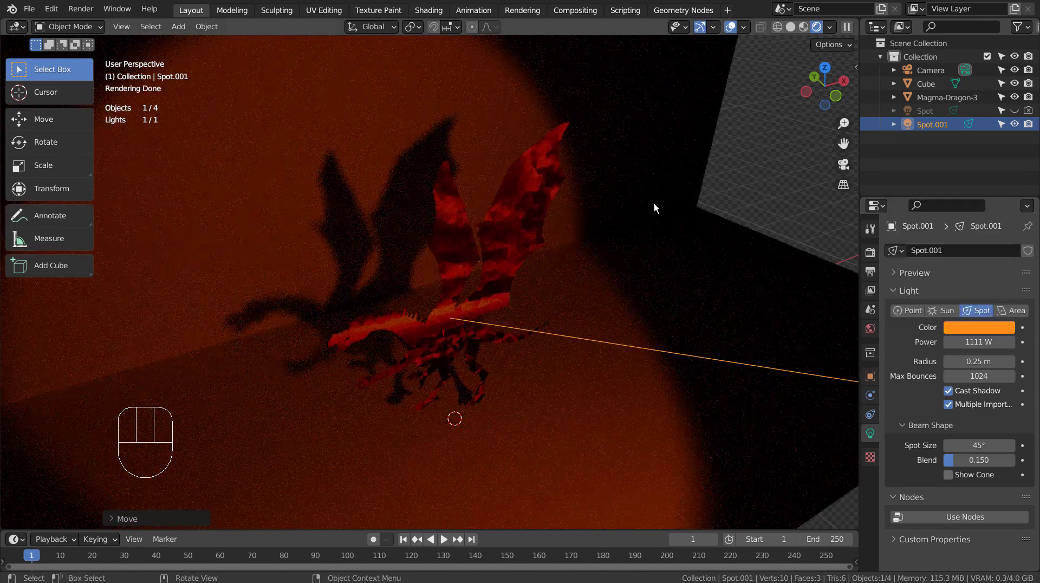
- In the Shading workspace, enable Use Nodes for the spotlight and set the Emission colour to orange
{"action": "left_click", "coordinate": [429, 10]}
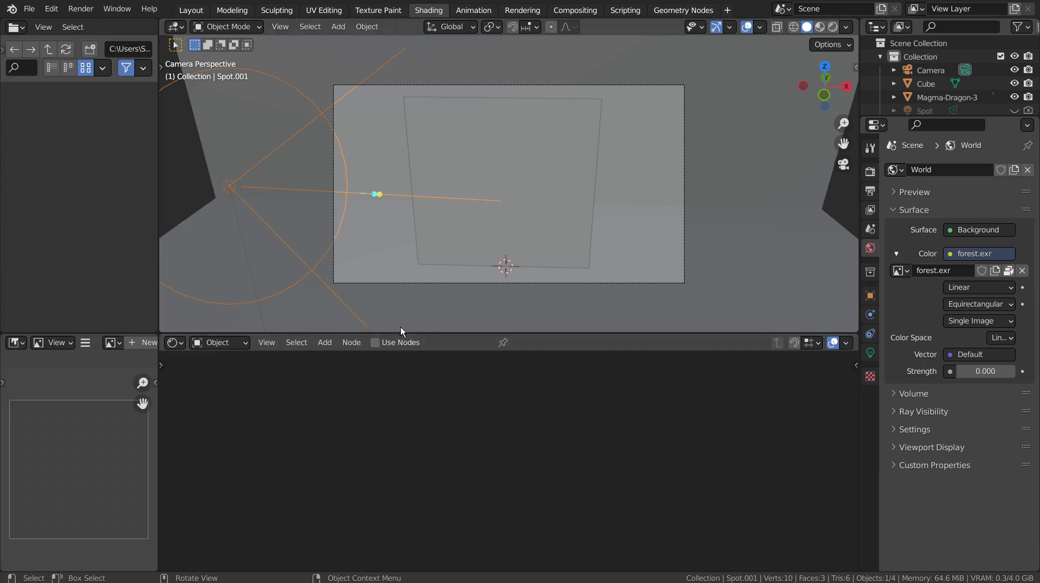
{"action": "left_click", "coordinate": [376, 342]}
{"action": "left_click", "coordinate": [355, 473]}
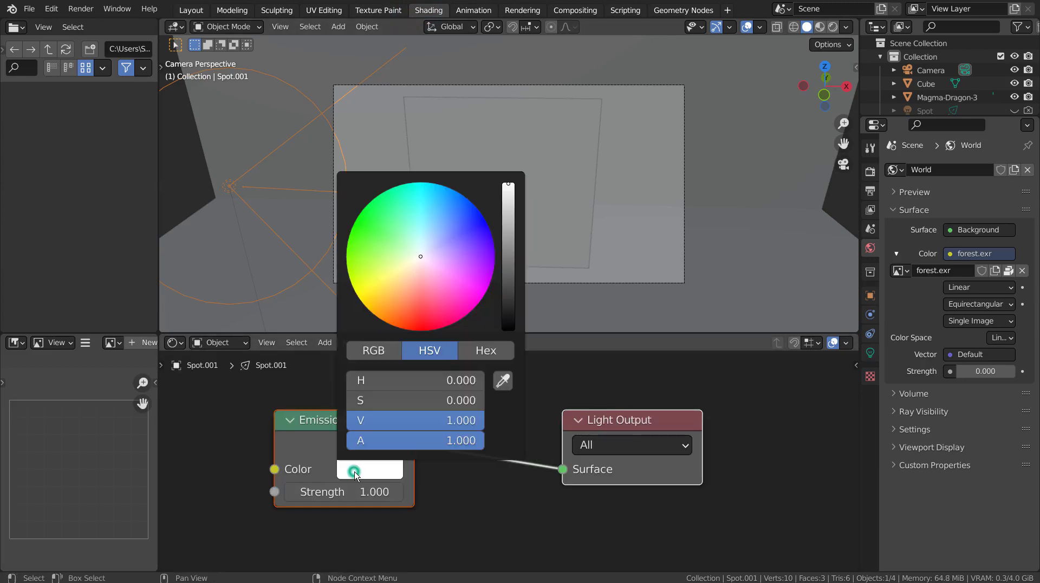
{"action": "left_click", "coordinate": [392, 310]}
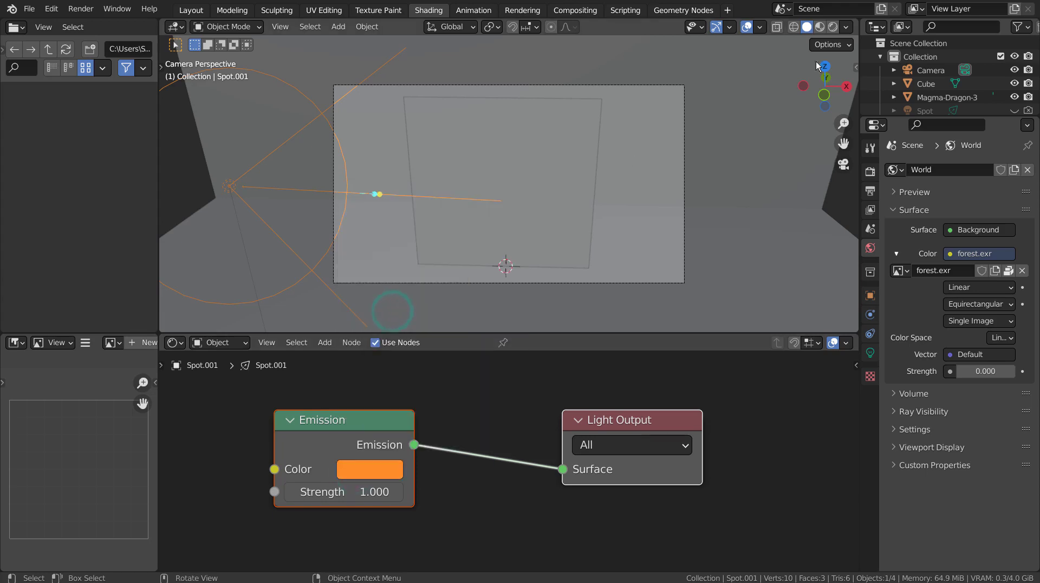
- Switch the viewport to Rendered shading and shift the Emission and Light Output nodes rightward
{"action": "left_click", "coordinate": [833, 26]}
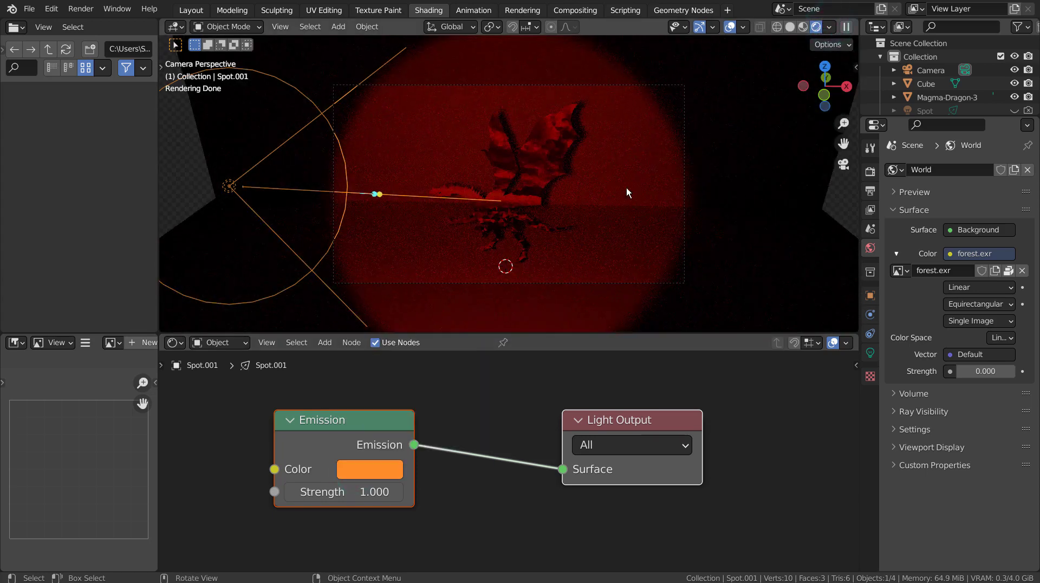
{"action": "scroll", "coordinate": [590, 192], "scroll_direction": "up", "scroll_amount": 8}
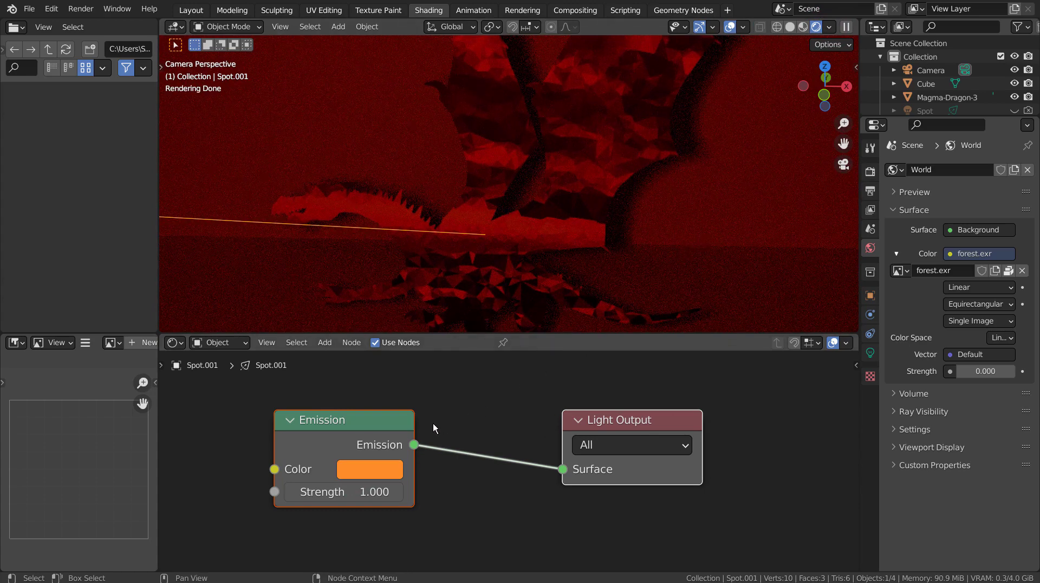
{"action": "scroll", "coordinate": [441, 414], "scroll_direction": "down", "scroll_amount": 2}
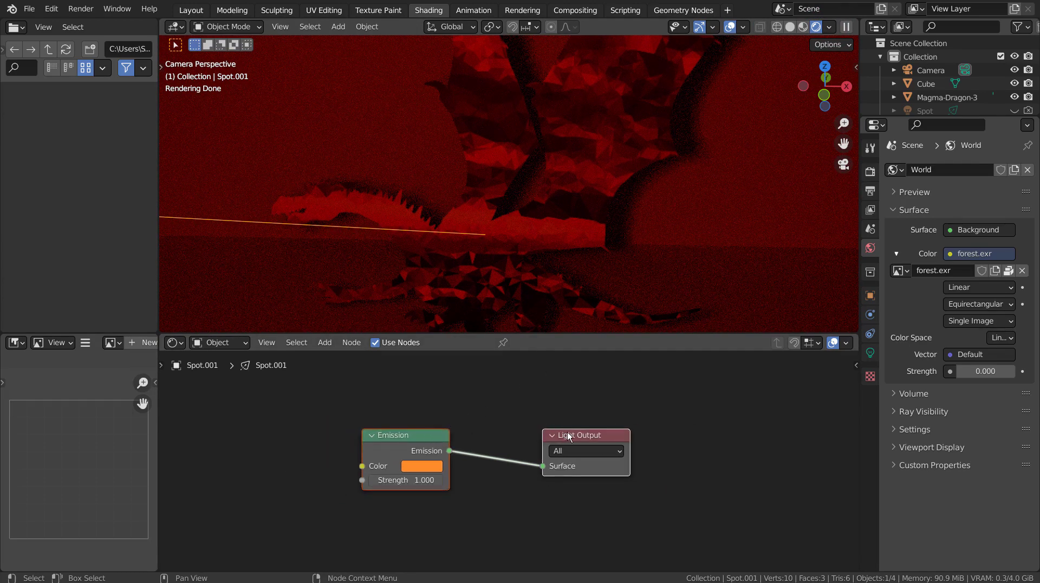
{"action": "left_click_drag", "start_coordinate": [434, 437], "coordinate": [262, 461]}
- Insert a Mix Shader onto the link between Emission and the output
{"action": "key", "text": "shift+a"}
{"action": "left_click", "coordinate": [500, 396]}
{"action": "type", "text": "mix"}
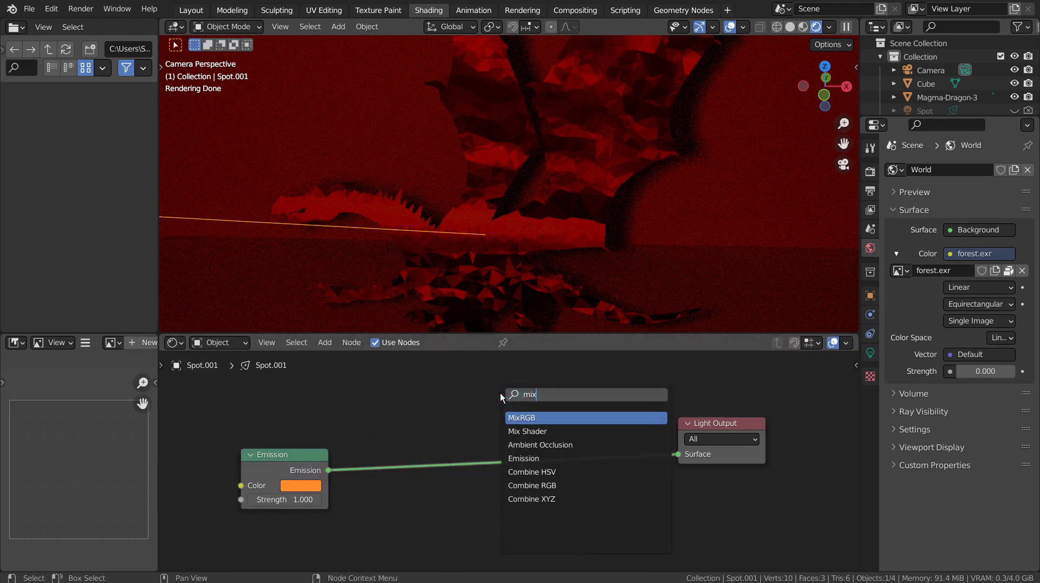
{"action": "left_click", "coordinate": [527, 431]}
{"action": "left_click", "coordinate": [531, 404]}
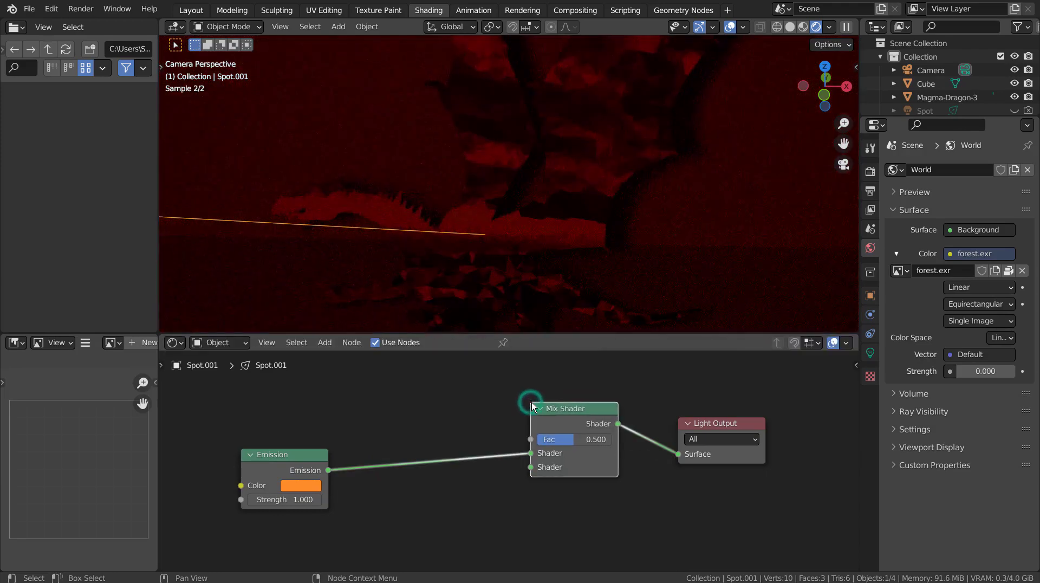
- Add a Light Path node left of Emission and connect Is Shadow Ray to the Mix Shader's Fac
{"action": "key", "text": "shift+a"}
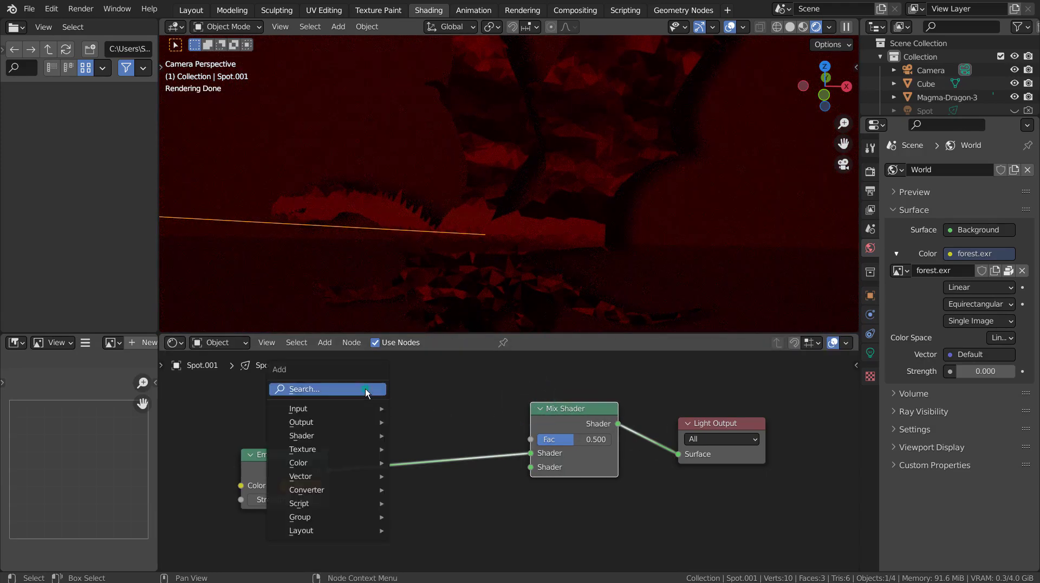
{"action": "left_click", "coordinate": [366, 389]}
{"action": "type", "text": "light"}
{"action": "key", "text": "Return"}
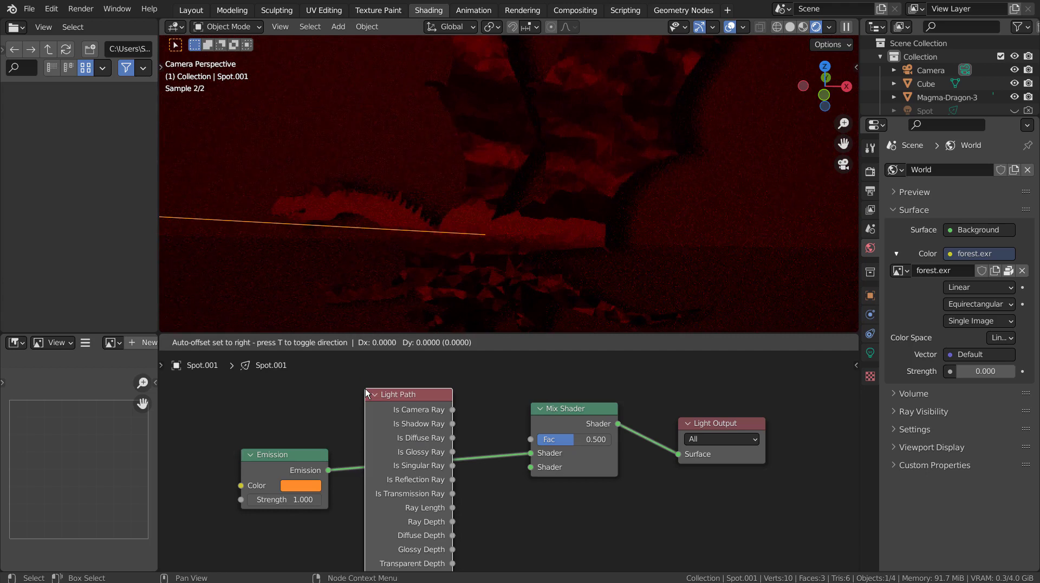
{"action": "left_click", "coordinate": [277, 399]}
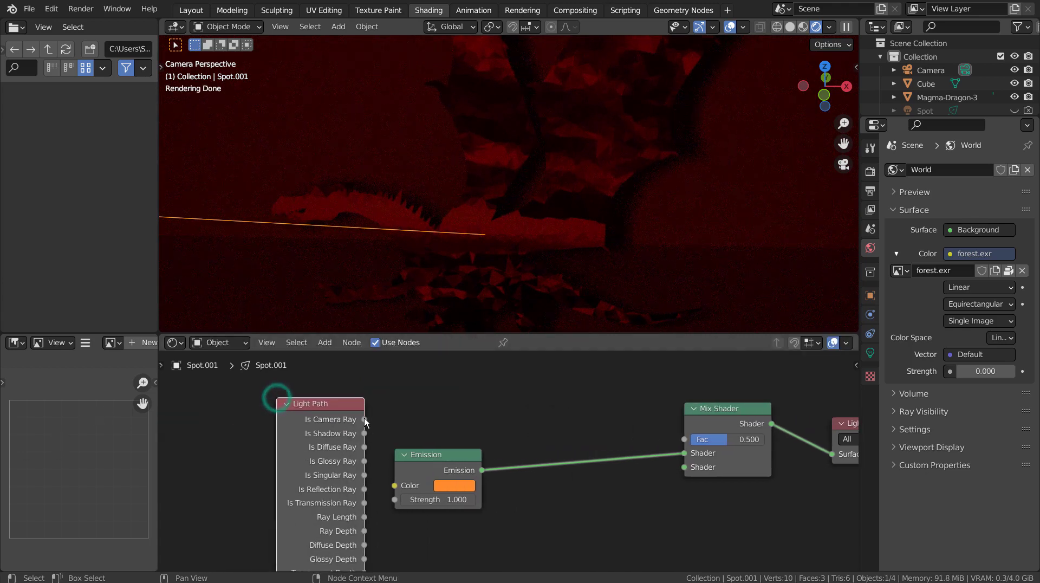
{"action": "left_click_drag", "start_coordinate": [366, 421], "coordinate": [684, 439]}
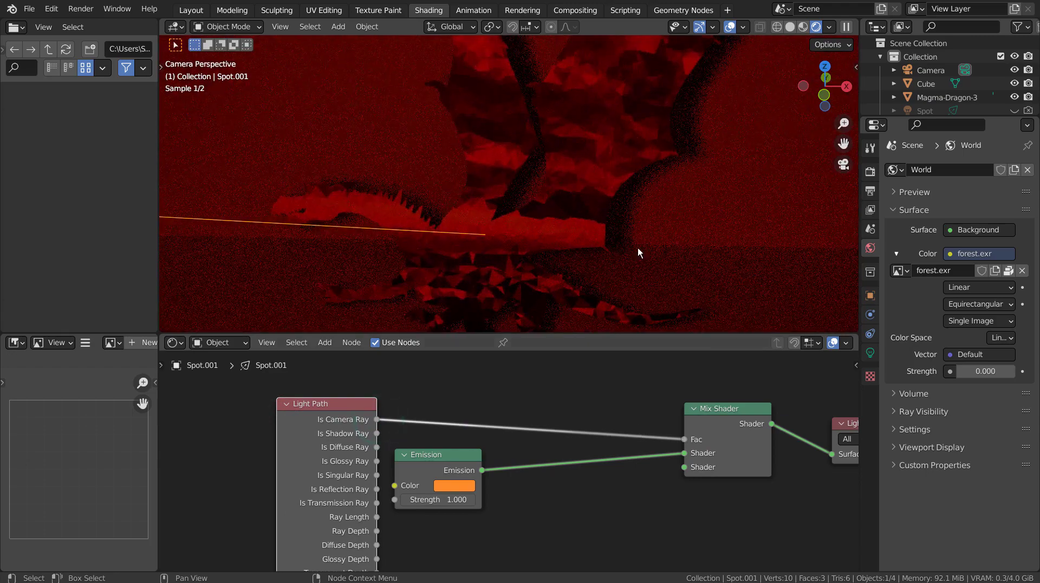
{"action": "scroll", "coordinate": [643, 214], "scroll_direction": "down", "scroll_amount": 6}
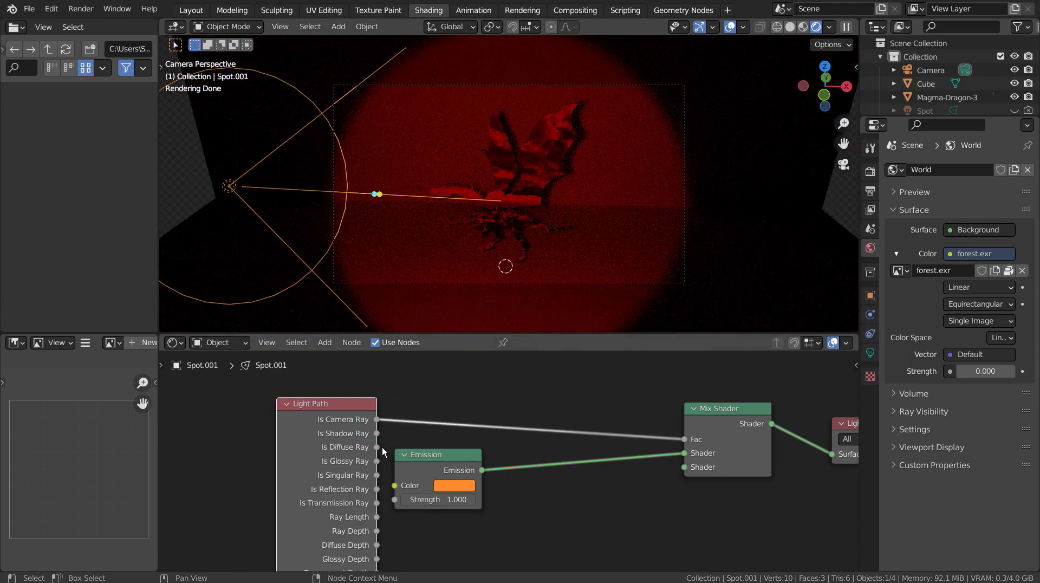
{"action": "left_click_drag", "start_coordinate": [376, 434], "coordinate": [691, 441]}
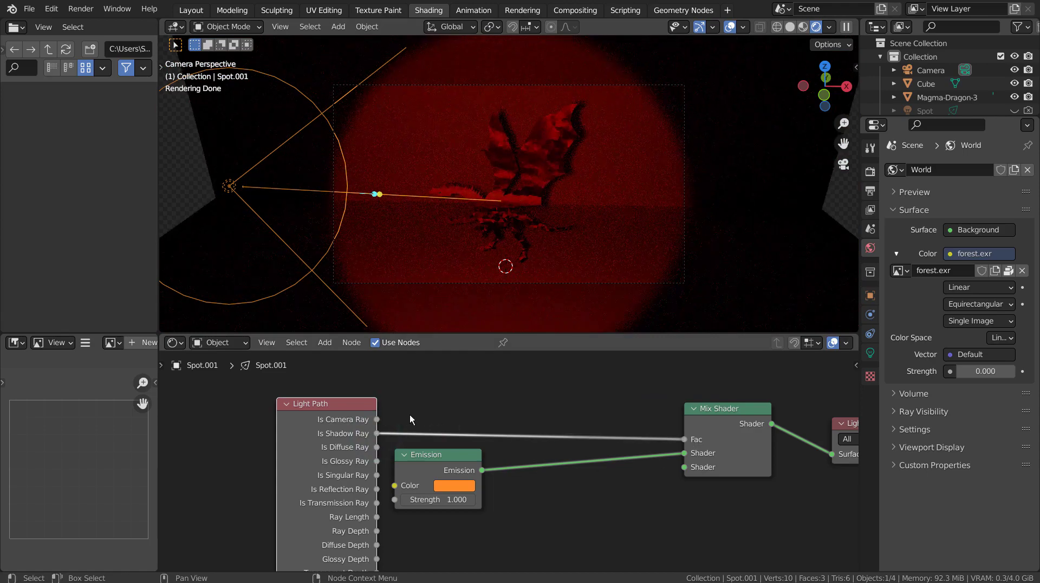